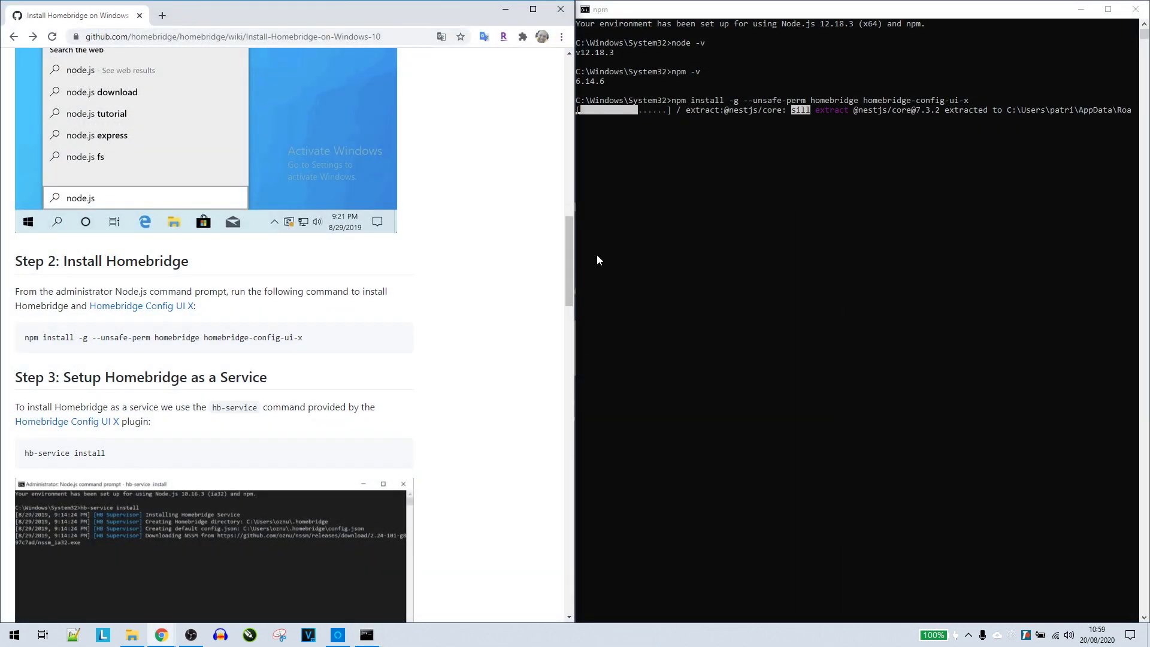
Let the homebridge 1.1.2 and config-ui-x 4.26.0 install finish, then select the guide's hb-service install command
left_click(821, 19)
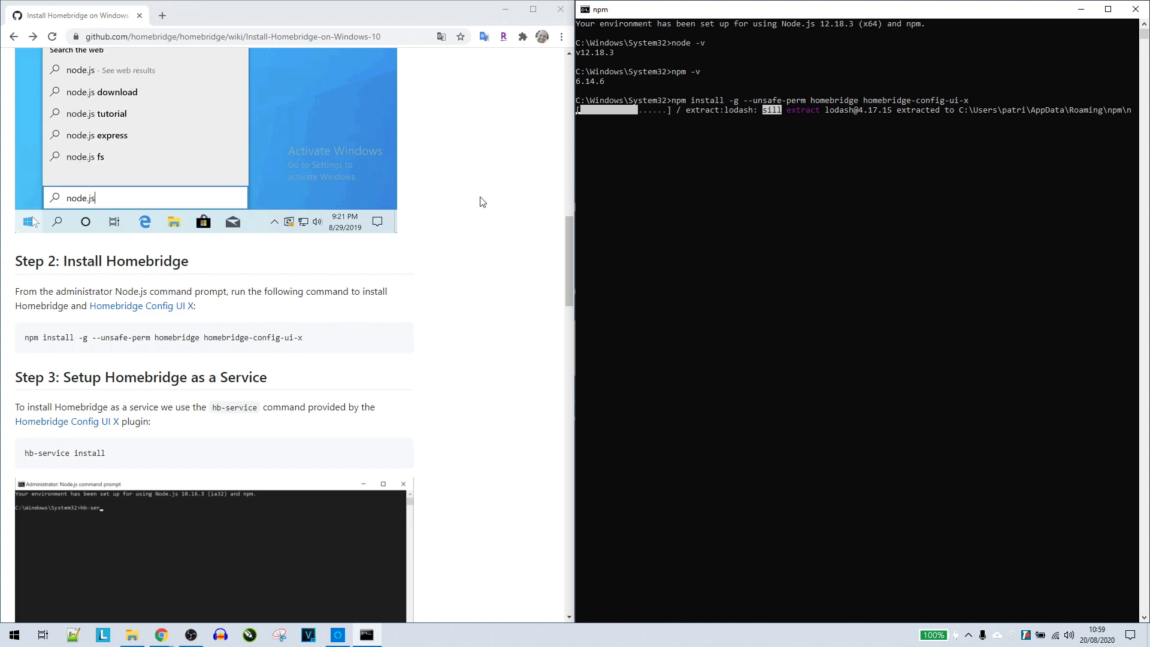
scroll(483, 201, "down", 2)
scroll(483, 202, "down", 2)
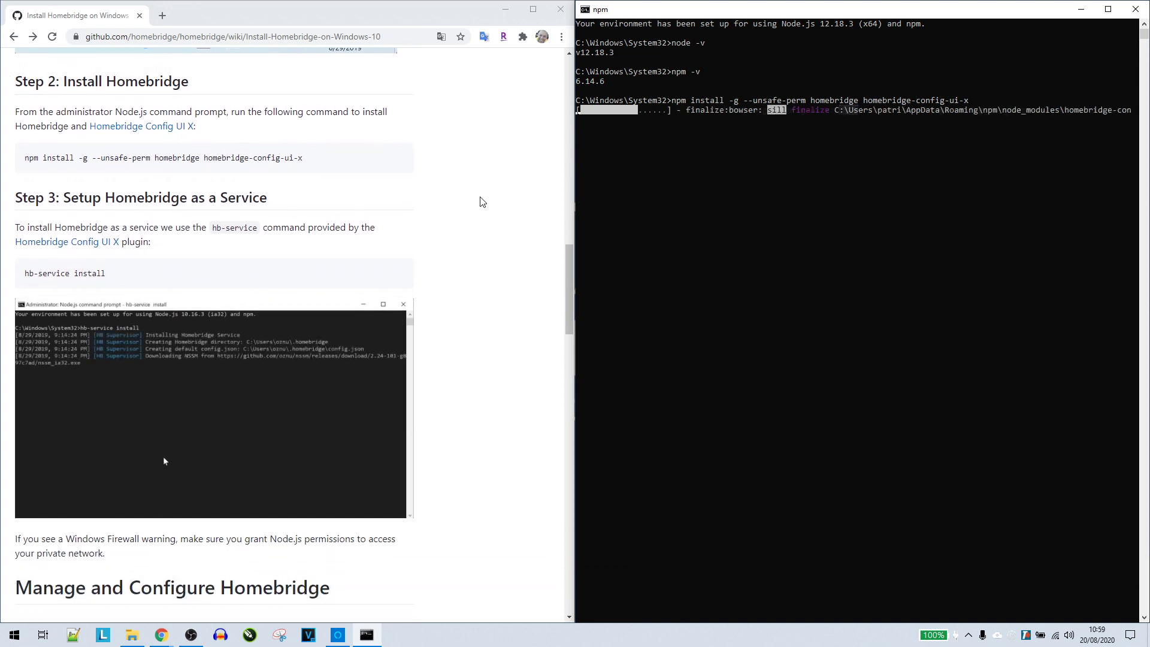
scroll(478, 197, "up", 3)
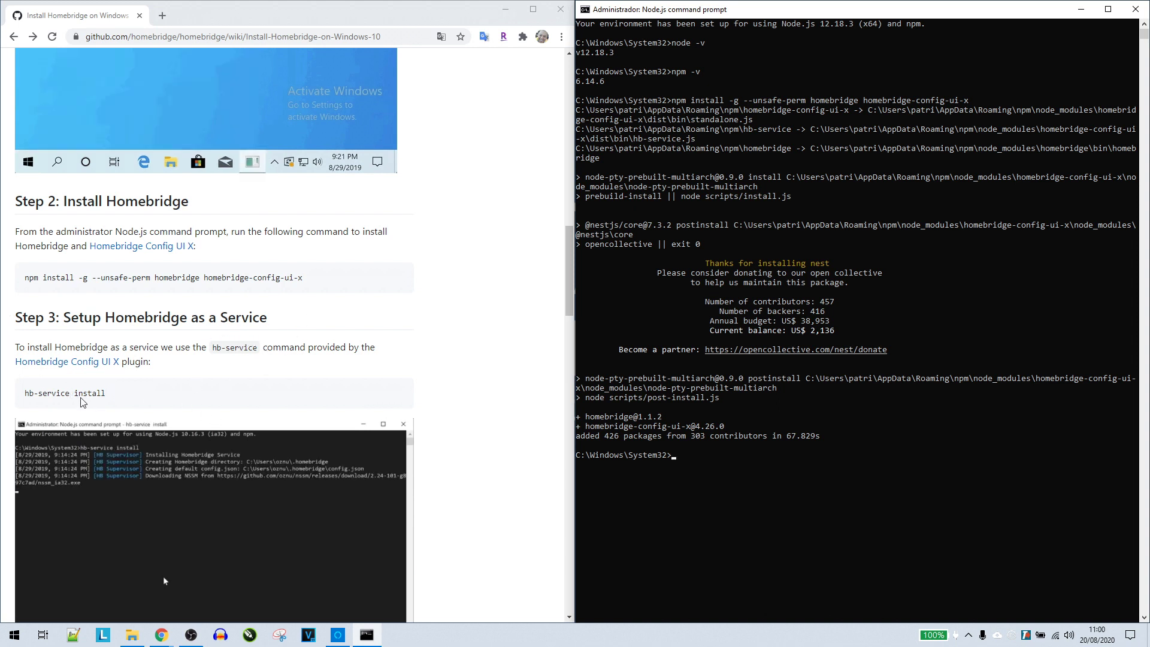
left_click_drag(180, 393, 25, 395)
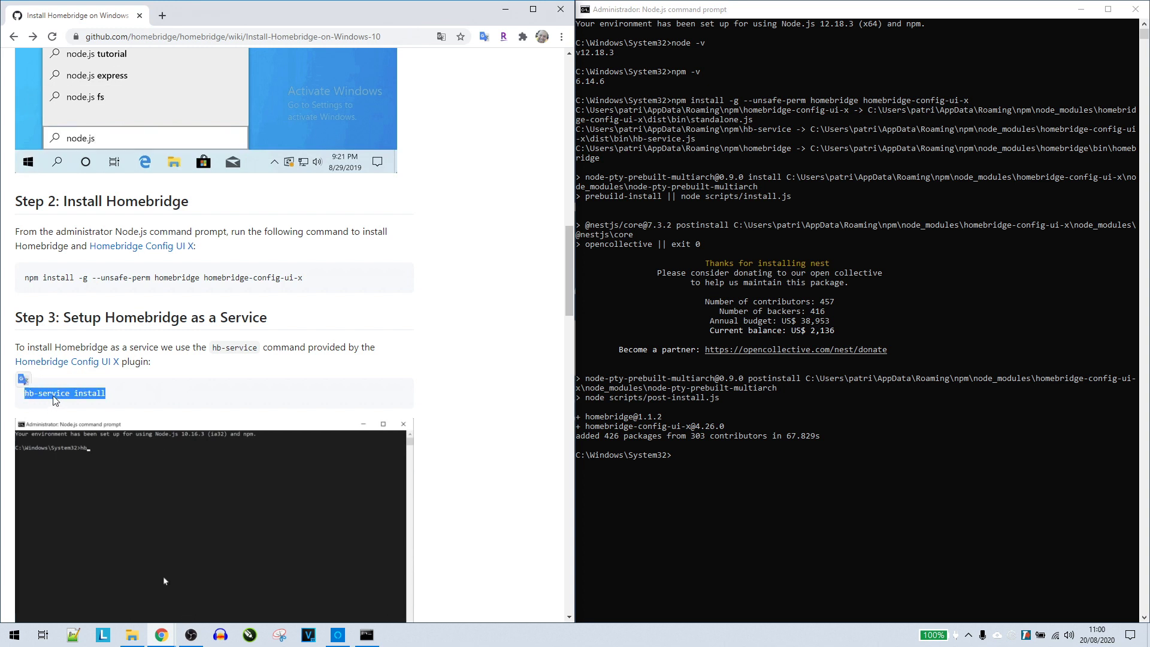
Copy the hb-service install command from the guide and run it in Command Prompt
right_click(53, 394)
left_click(78, 404)
left_click(611, 437)
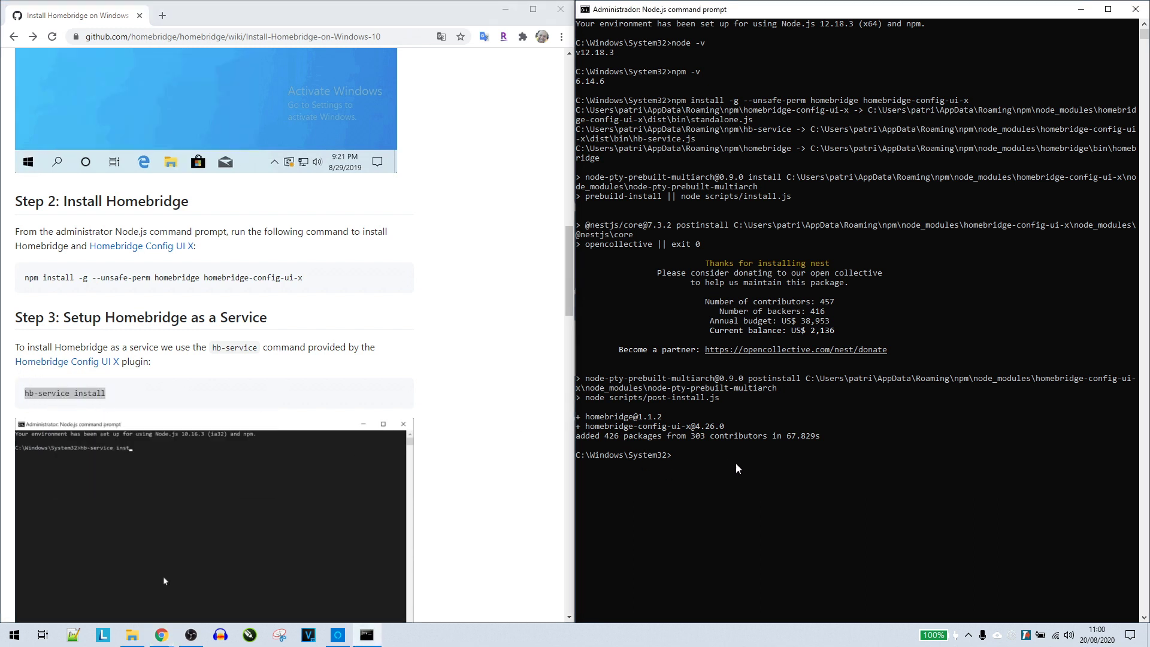
right_click(610, 437)
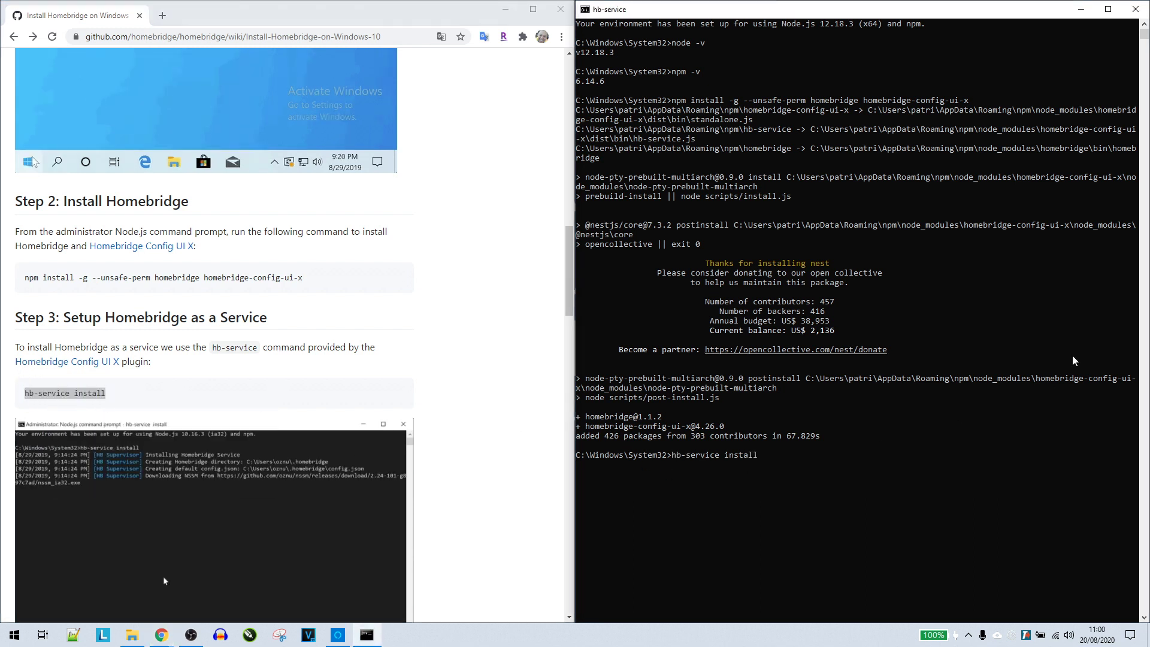
key("Return")
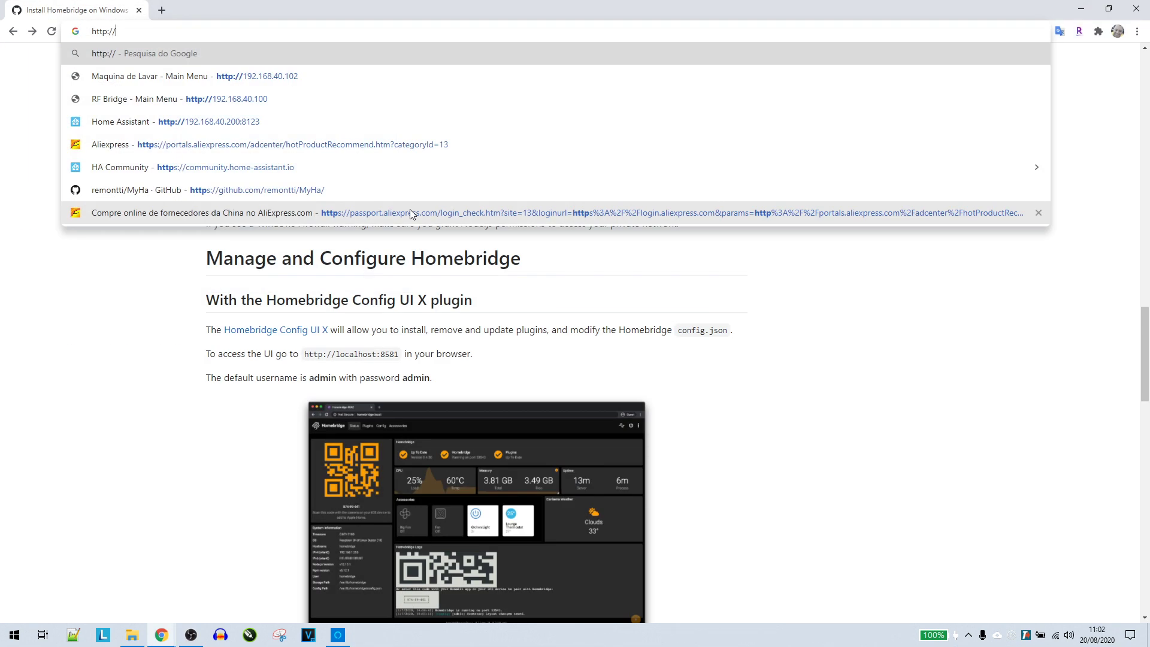
Load the Homebridge UI at localhost:8581, then switch the address to 192.168.40.20:8581
type("localhost")
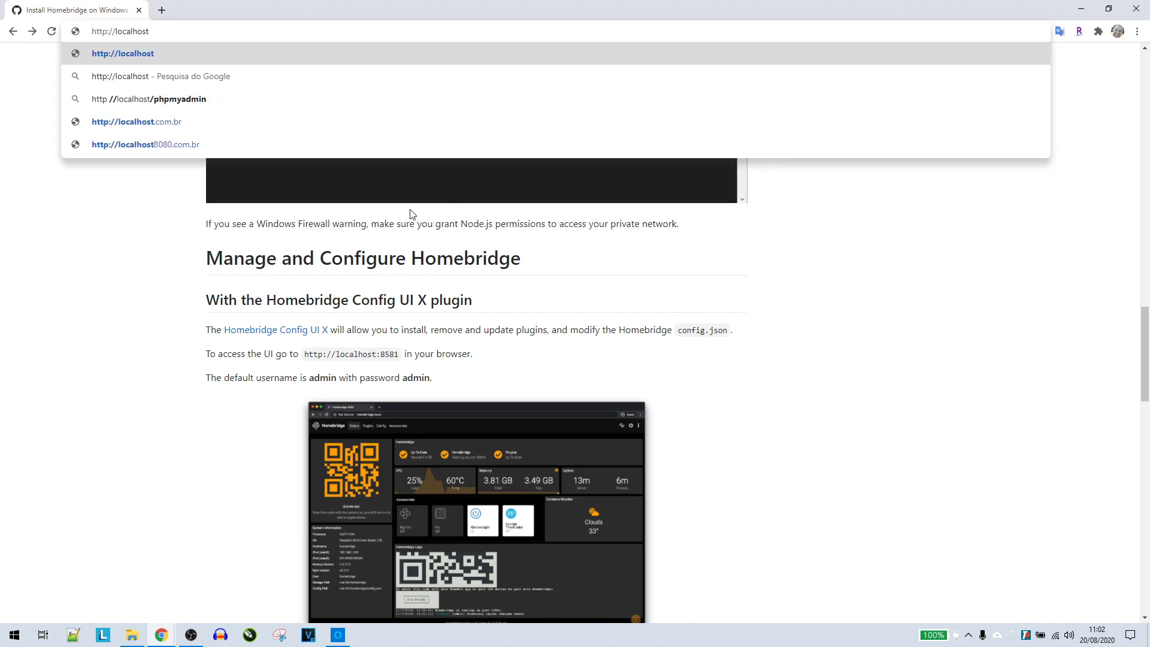
type(":8581")
key("Return")
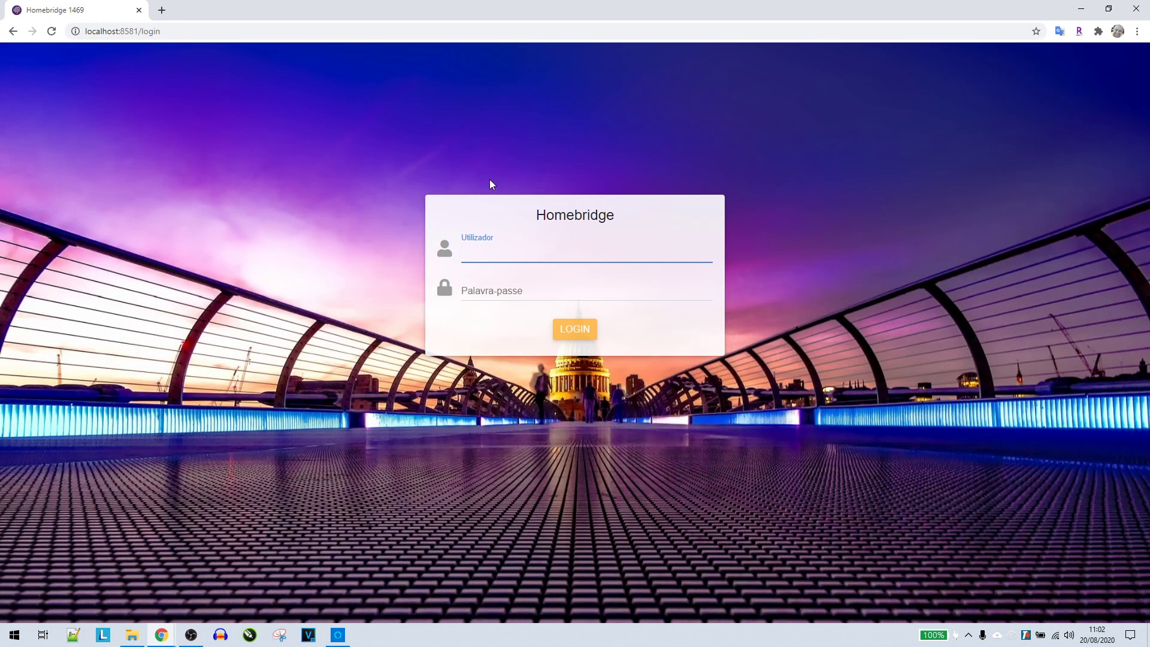
double_click(114, 31)
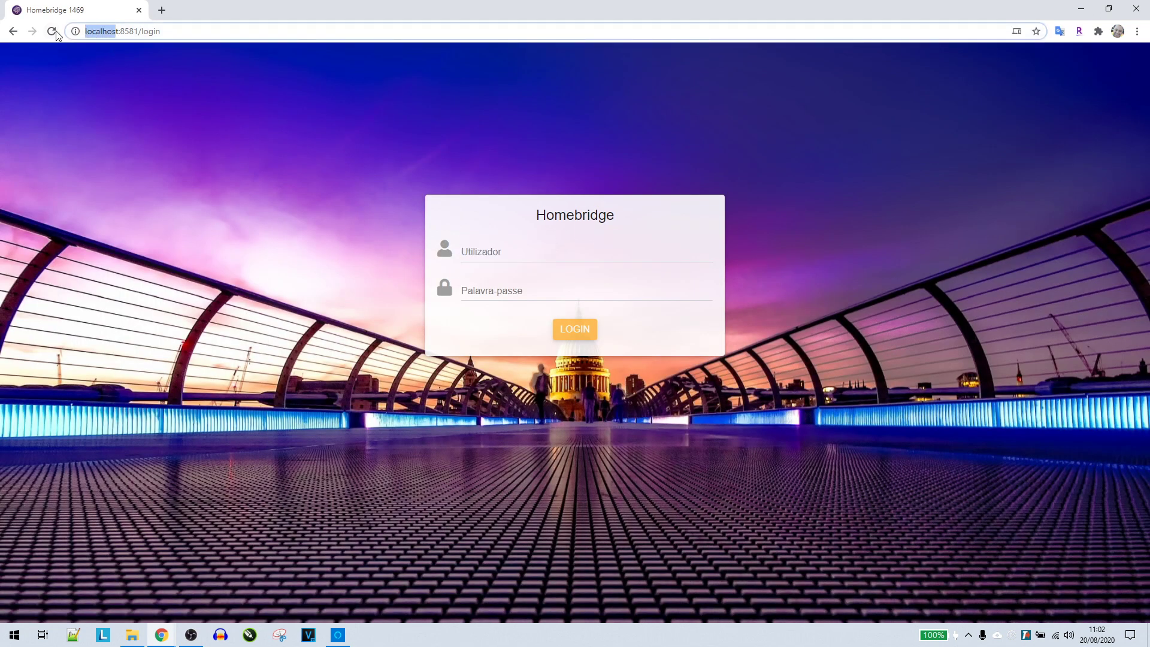
type("192.168.")
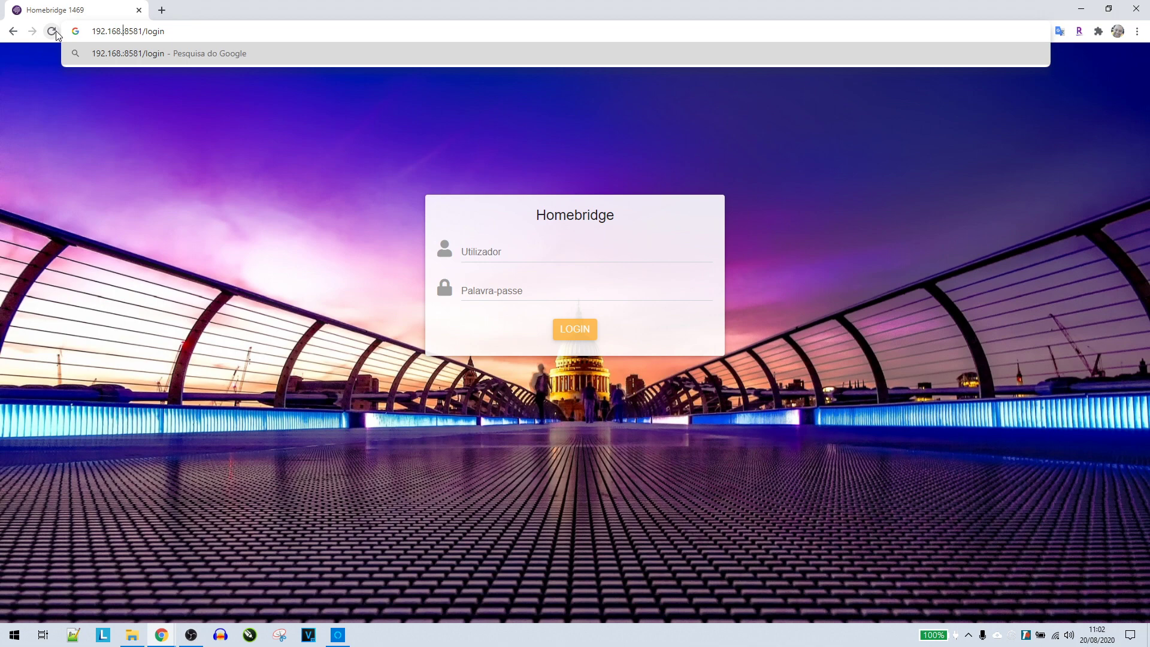
type("40.20")
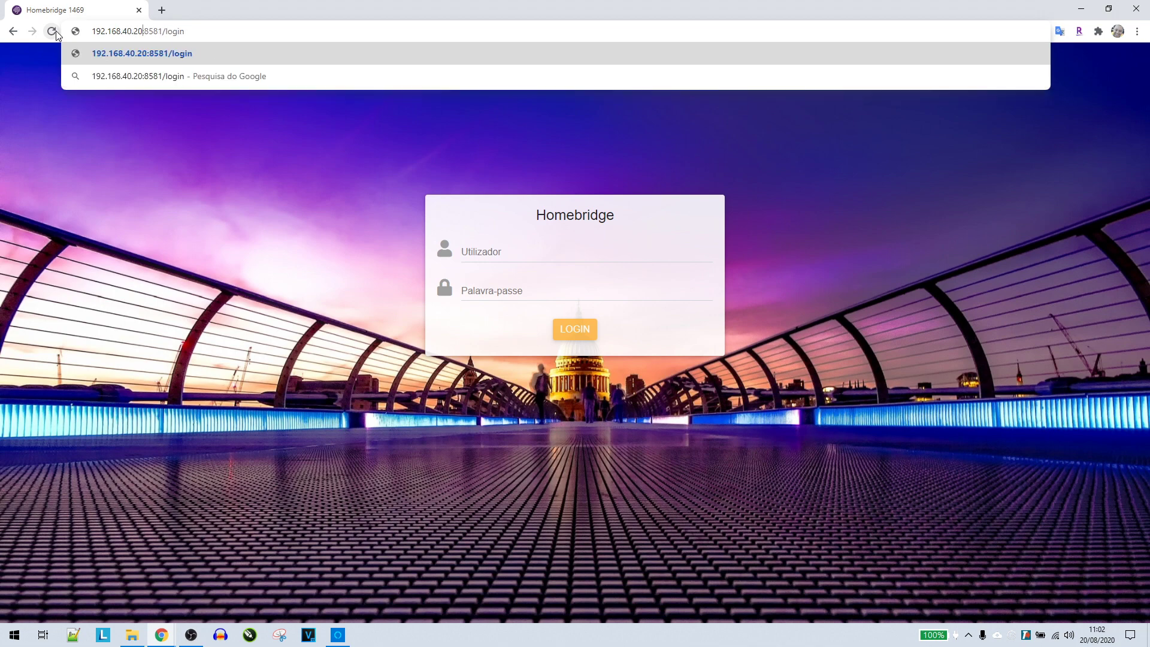
key("BackSpace")
key("BackSpace")
key("BackSpace")
key("BackSpace")
key("BackSpace")
key("BackSpace")
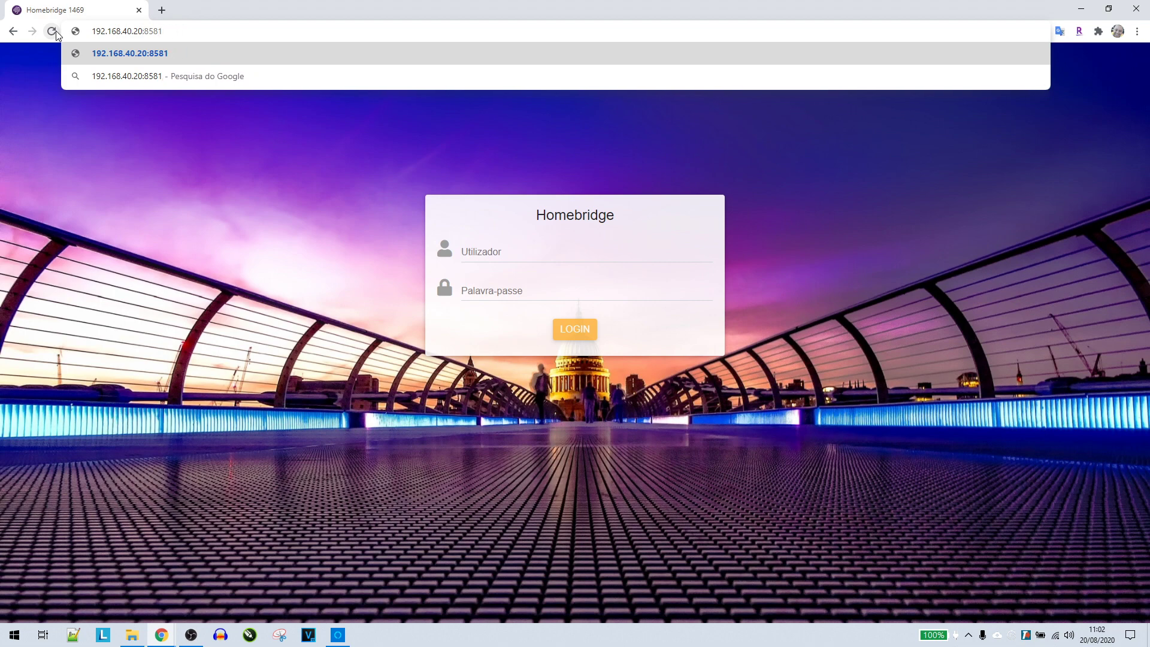
left_click(56, 34)
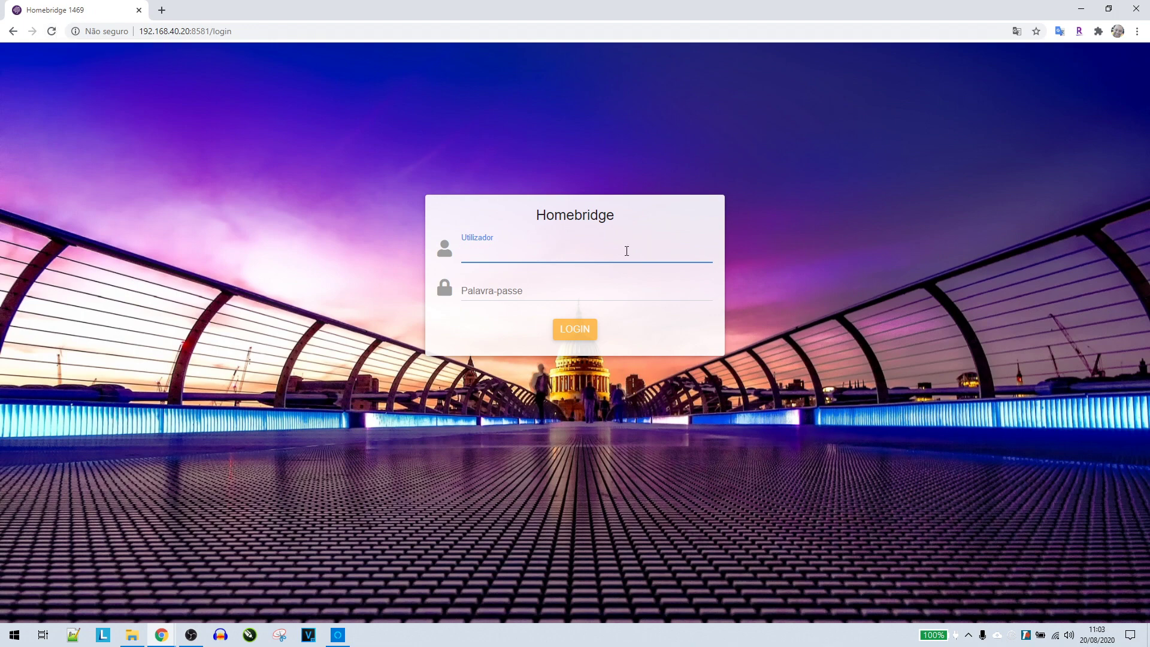
Sign in to Homebridge with the default username and password
type("admin")
key("Tab")
type("admin")
key("Return")
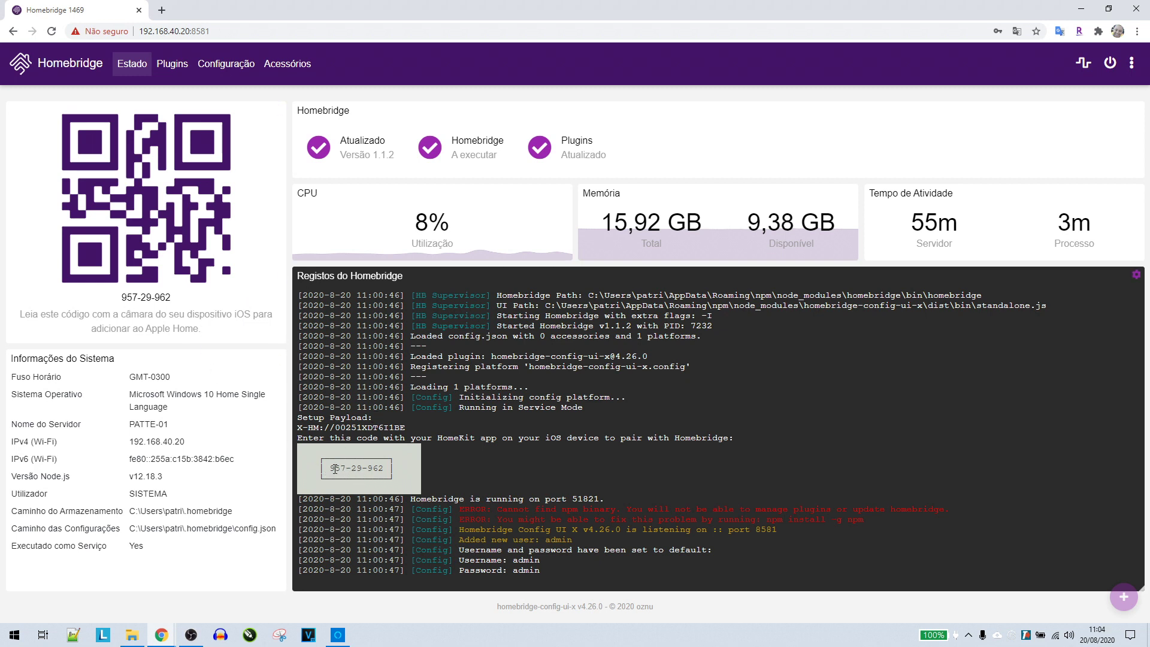
Highlight the pairing code under the QR code on the status dashboard
left_click(329, 478)
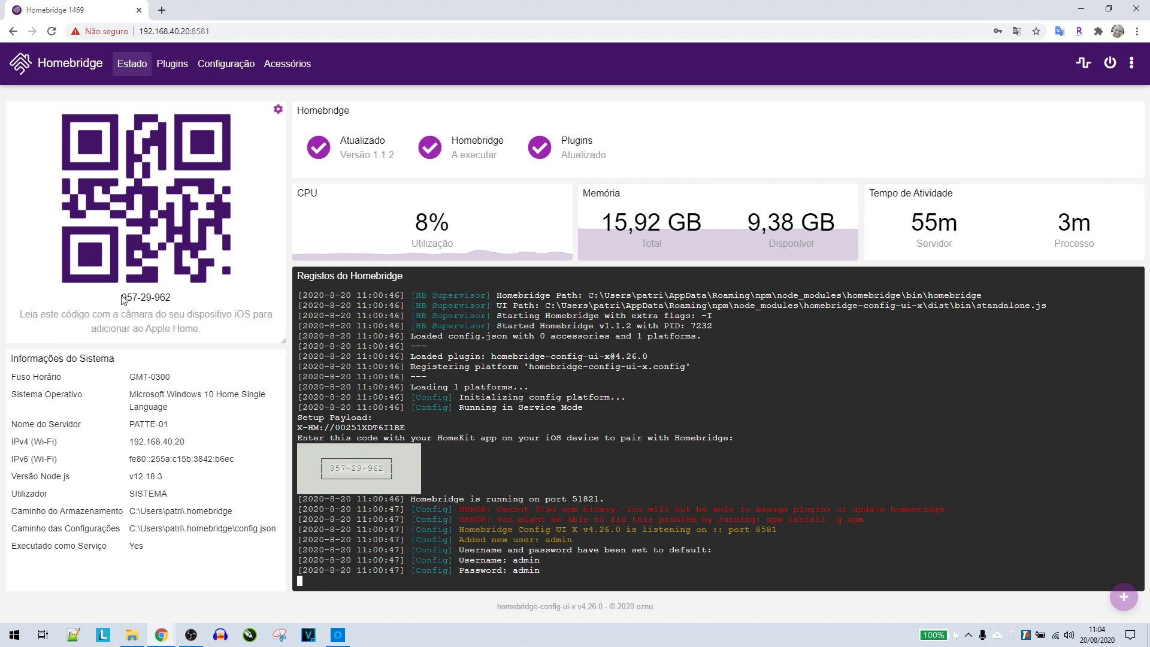
left_click_drag(121, 298, 173, 298)
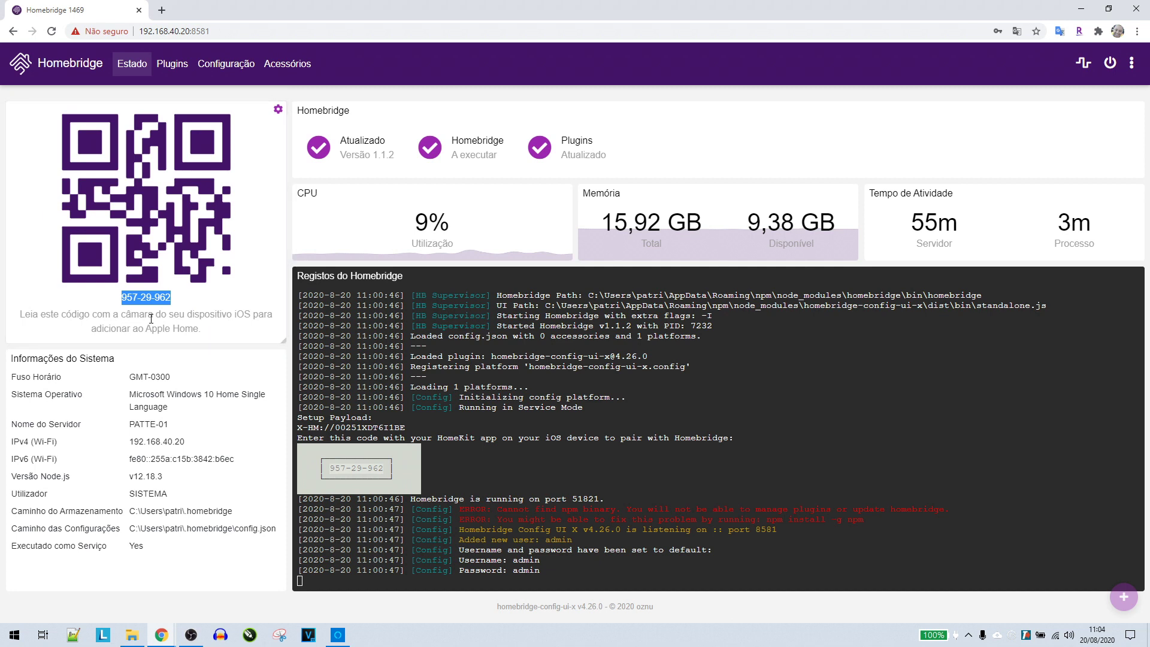
left_click(177, 298)
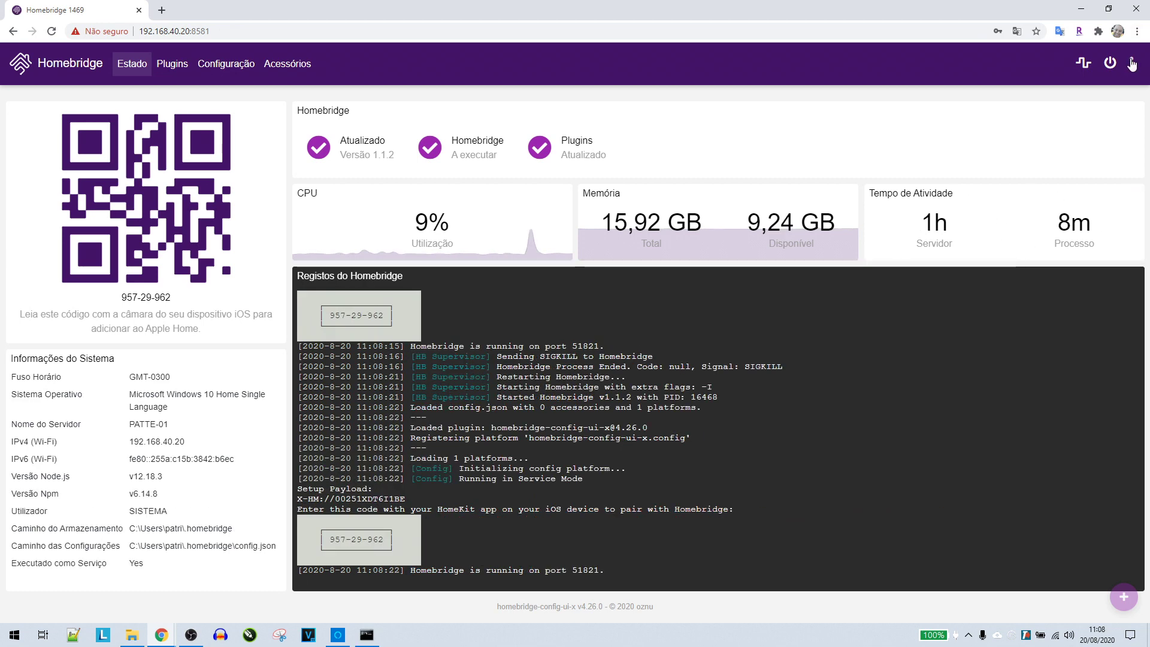
Open the Homebridge and interface settings pages and browse the list of UI themes
left_click(1132, 64)
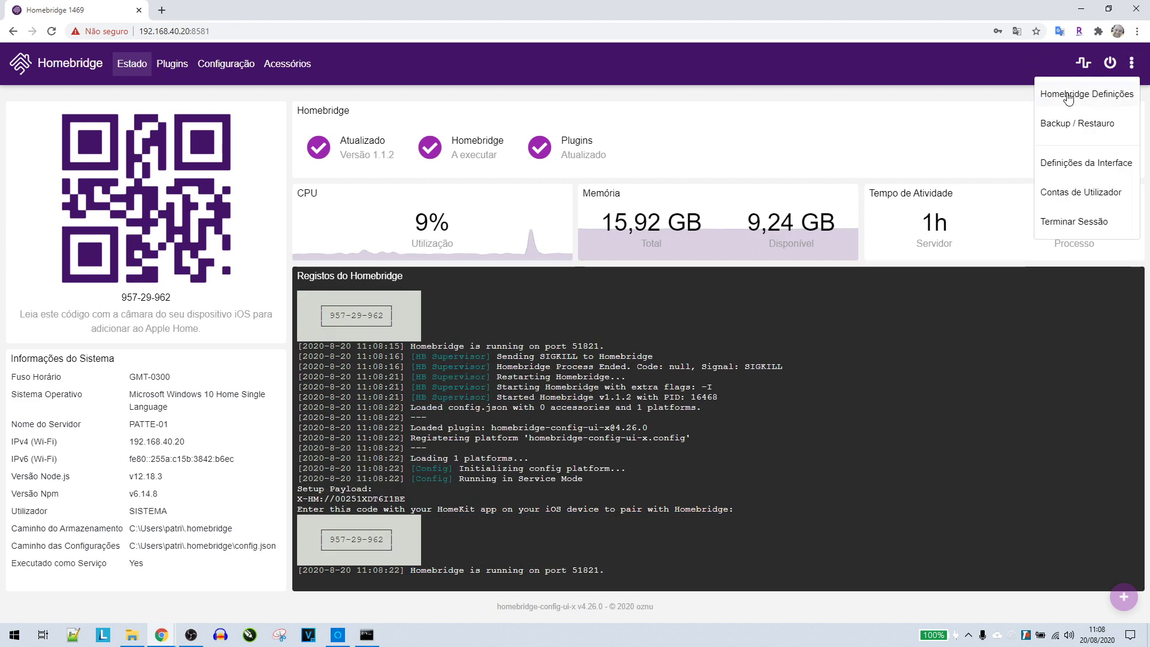
left_click(1068, 95)
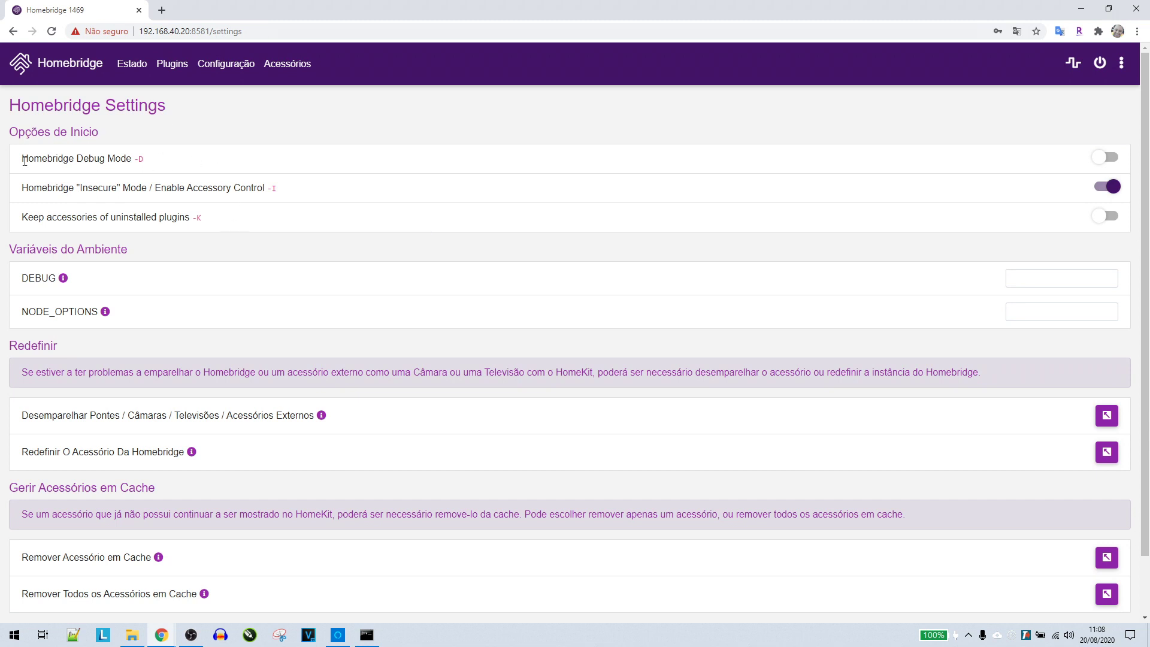
left_click(1121, 63)
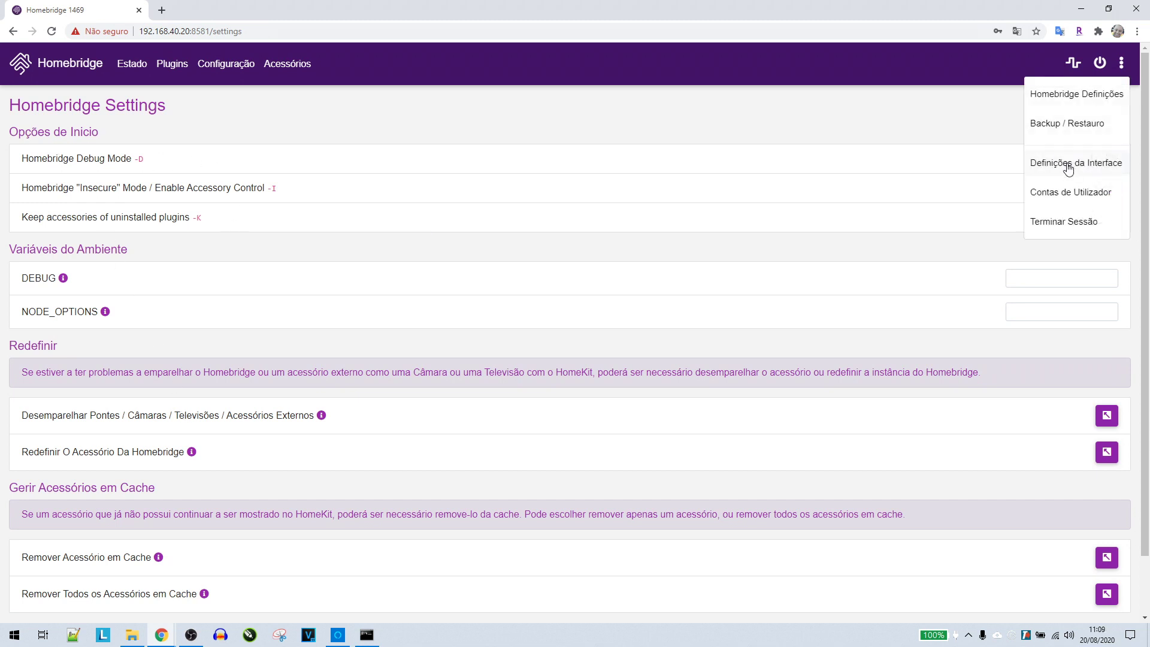
left_click(1066, 163)
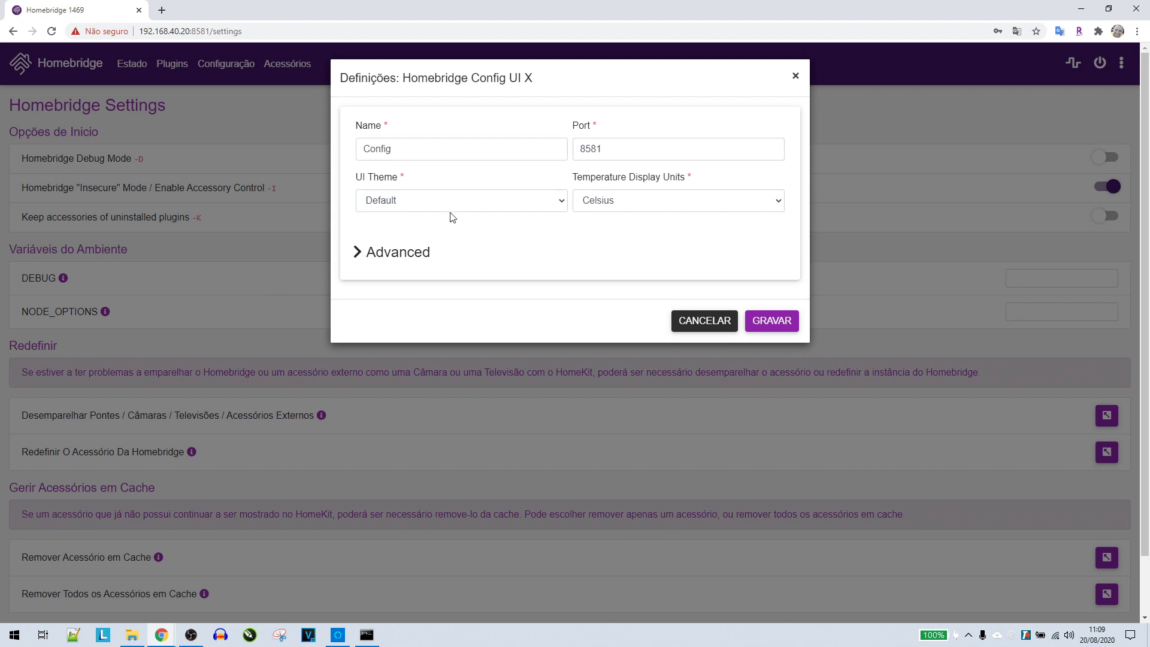
left_click(450, 214)
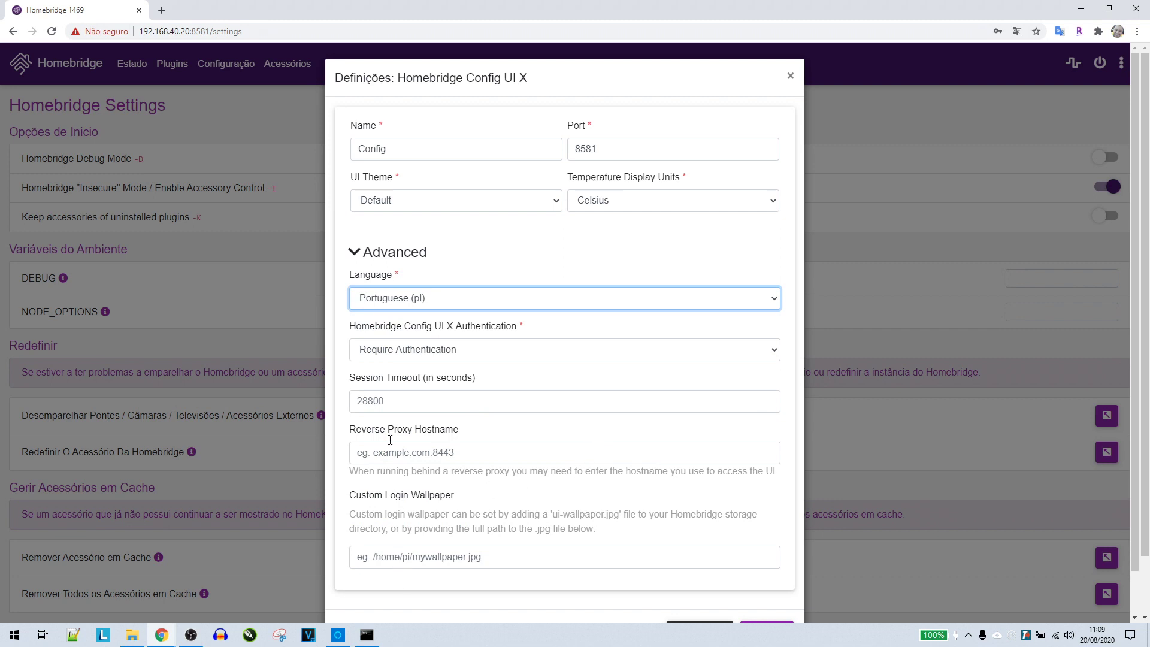
scroll(534, 539, "down", 1)
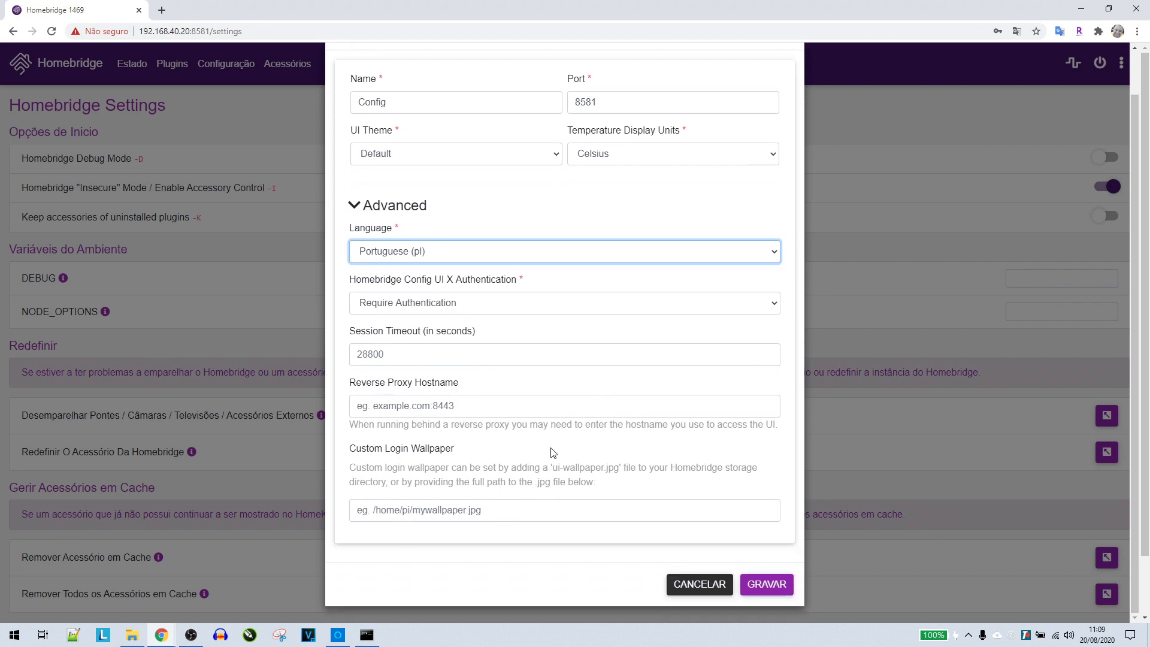
scroll(513, 516, "down", 1)
scroll(419, 533, "up", 1)
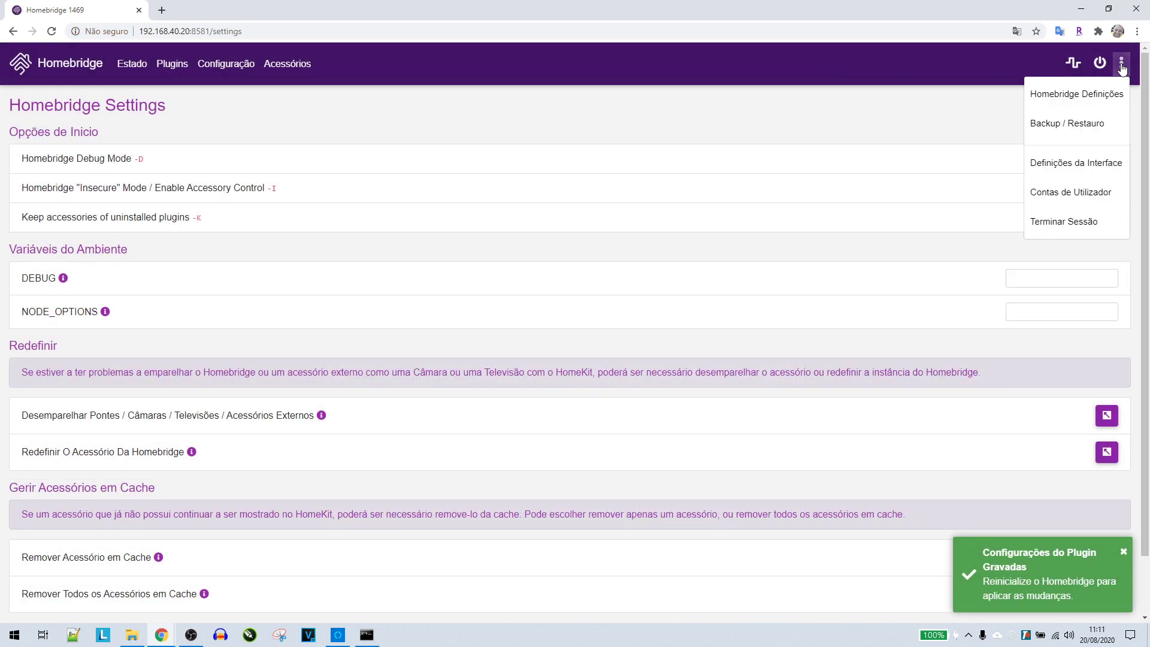
Open the Administrator account's edit form under User Accounts, then close it unchanged
left_click(1065, 196)
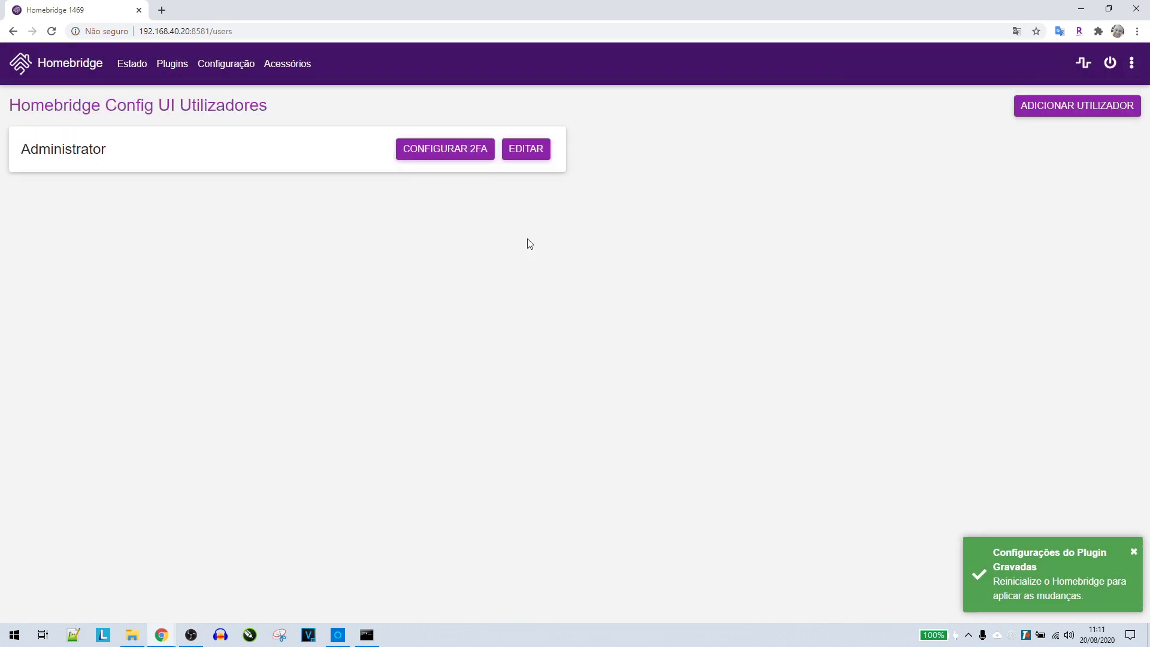
left_click(530, 149)
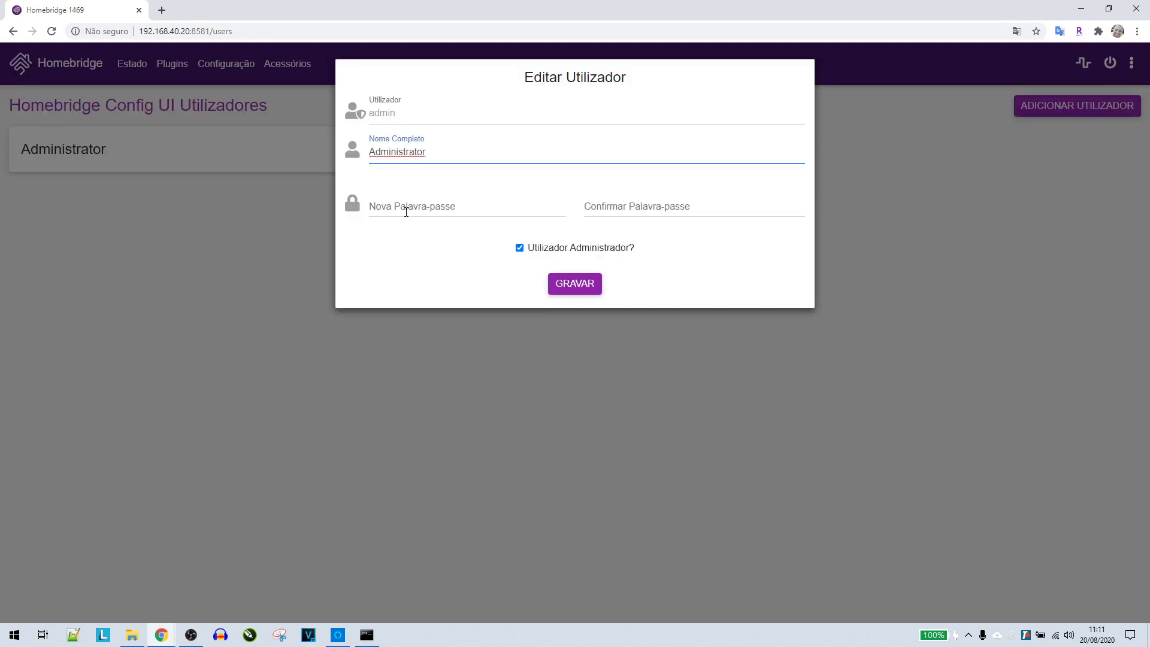
left_click(929, 211)
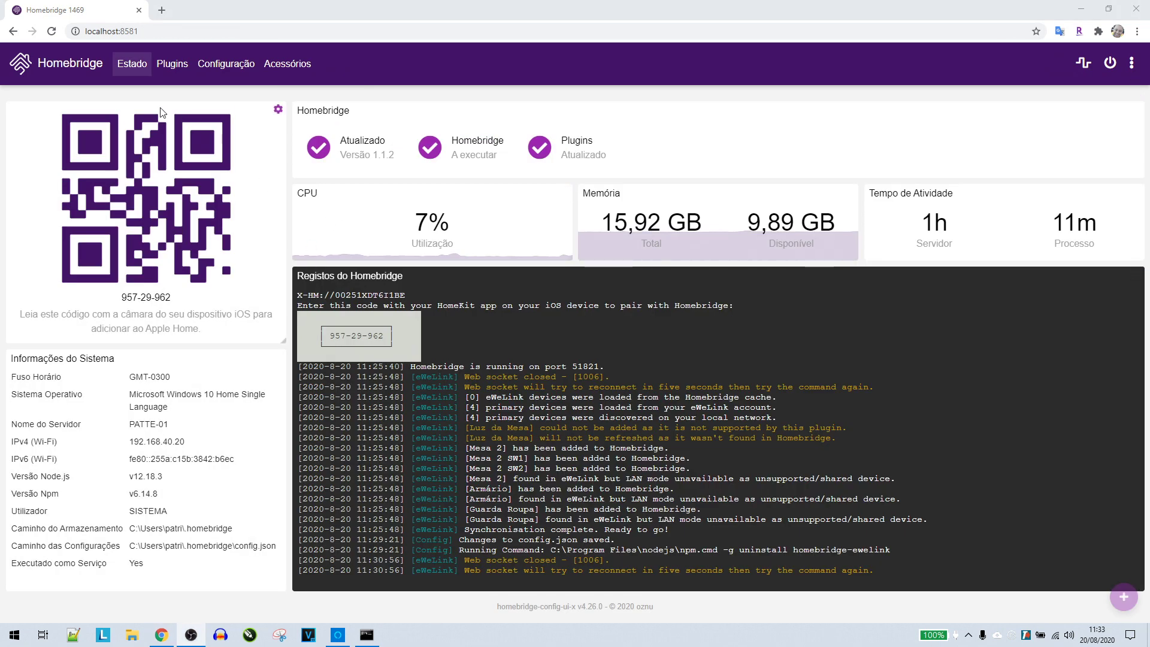
Search the Plugins page for 'ewelink', bringing up Homebridge Ewelink v2.19.3
left_click(171, 66)
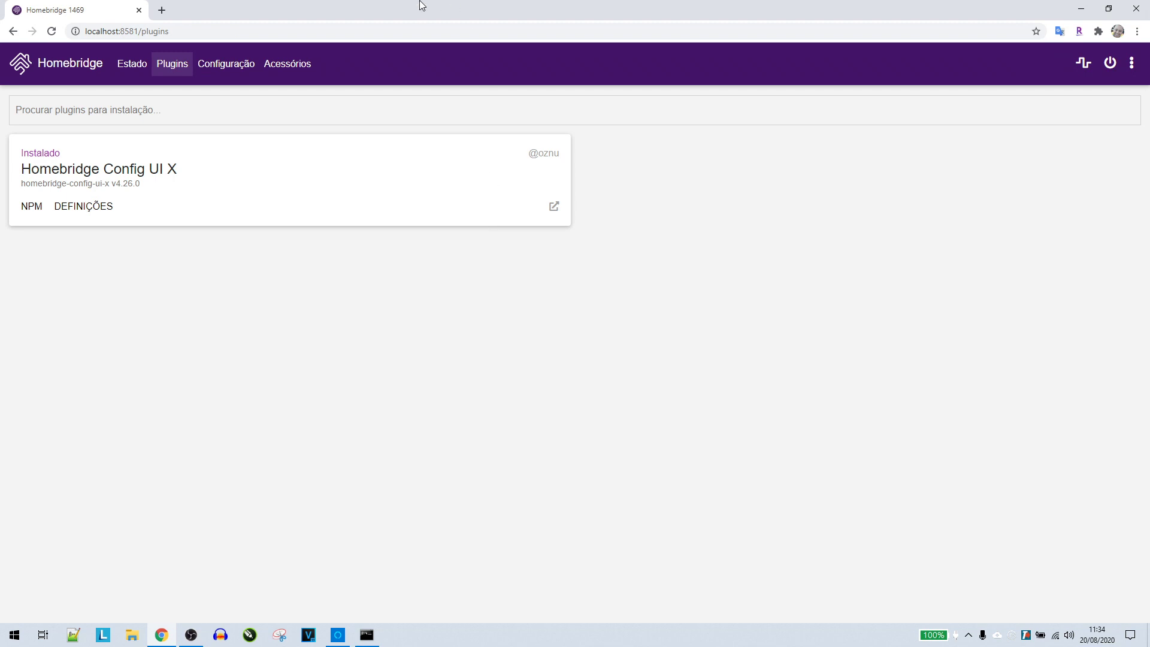
left_click(326, 111)
type("ewelink")
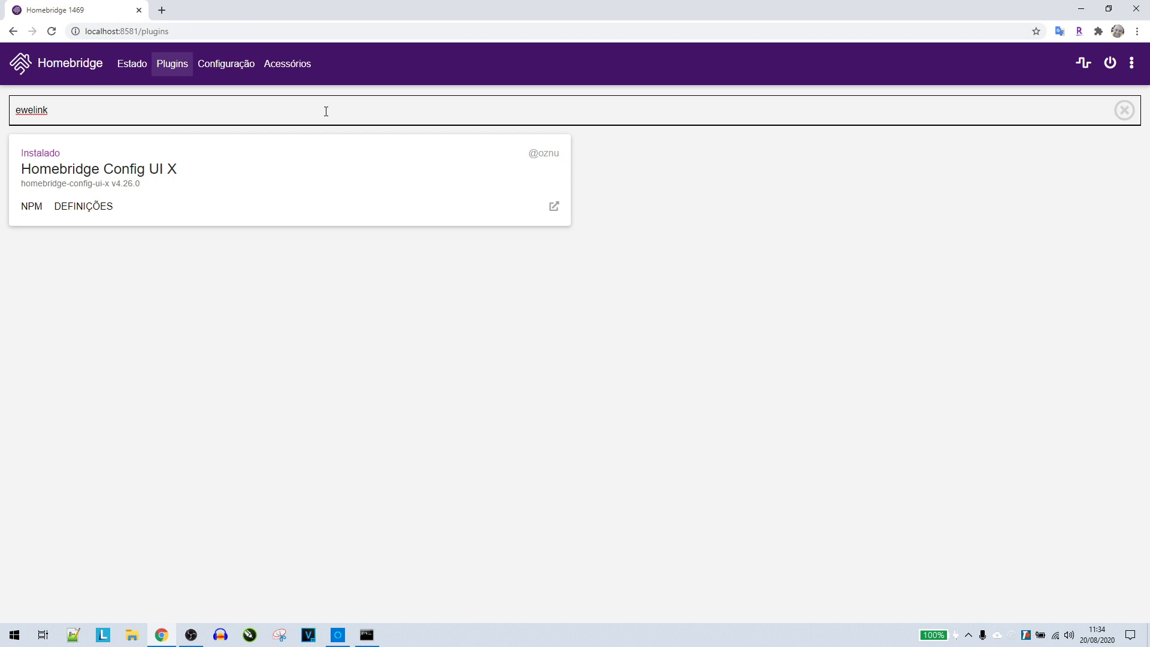
key("Return")
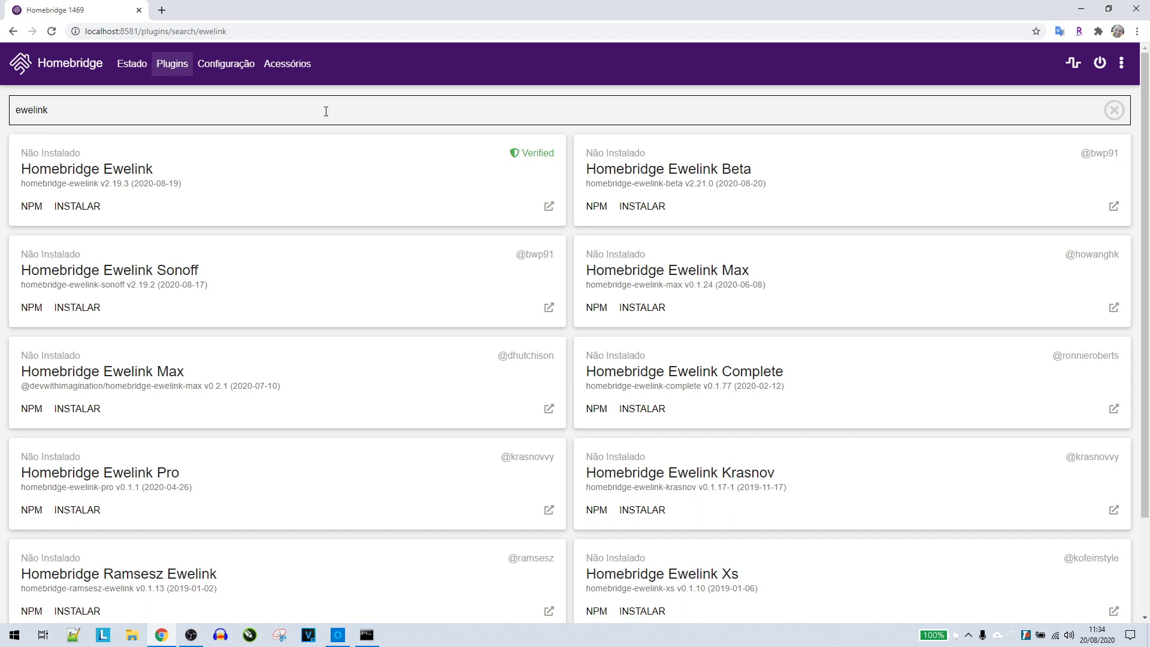
left_click(557, 176)
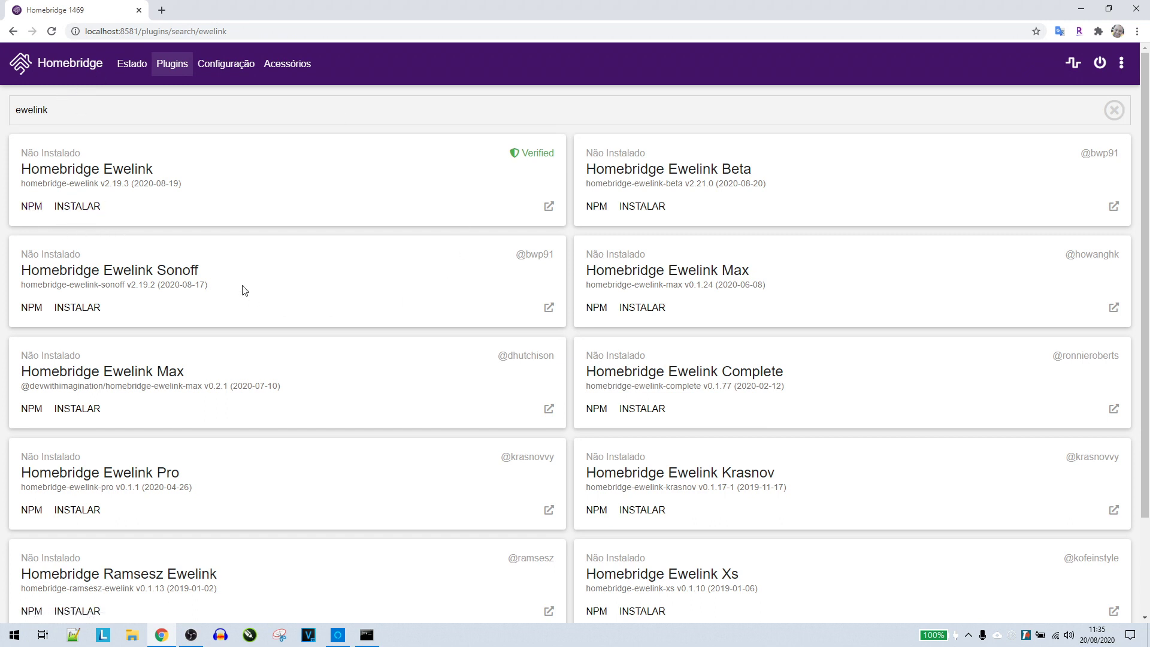
Open the homebridge-ewelink npm page in a new tab and dismiss the translation offer
right_click(32, 213)
left_click(46, 221)
left_click(209, 10)
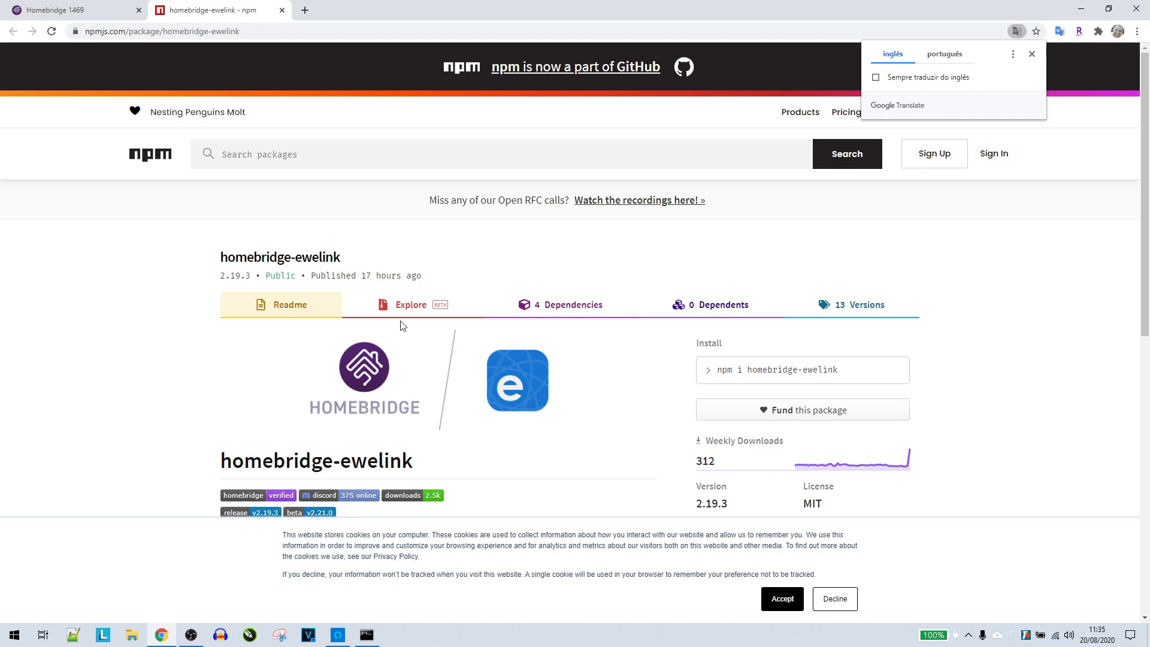
scroll(559, 312, "down", 6)
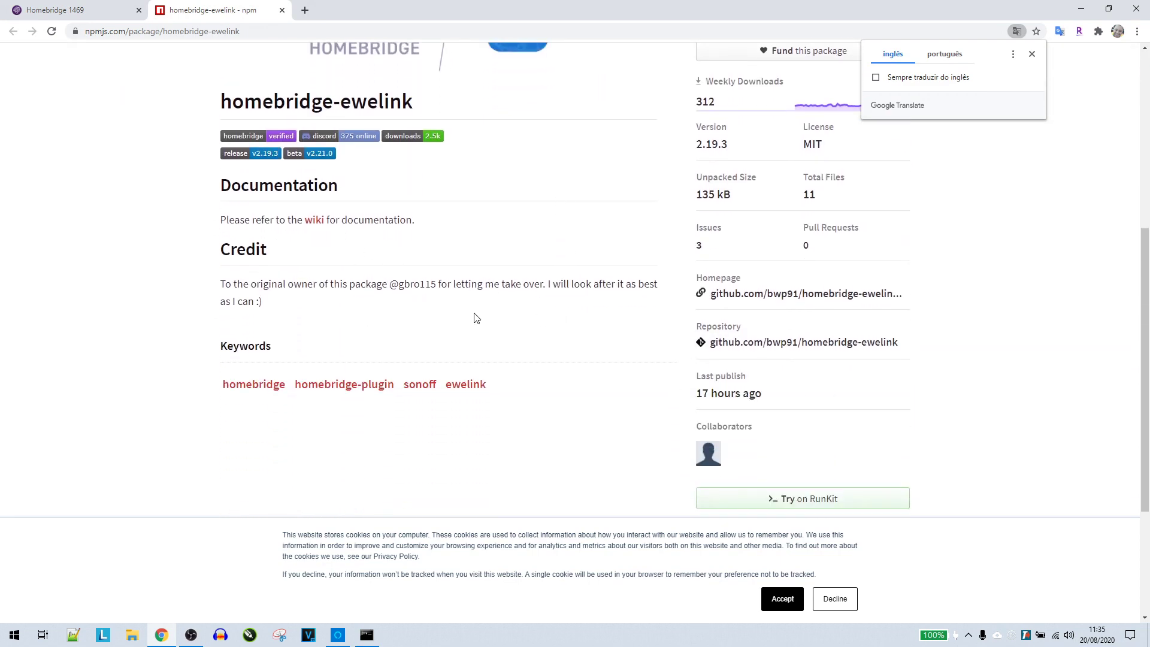
scroll(473, 318, "up", 4)
left_click(483, 418)
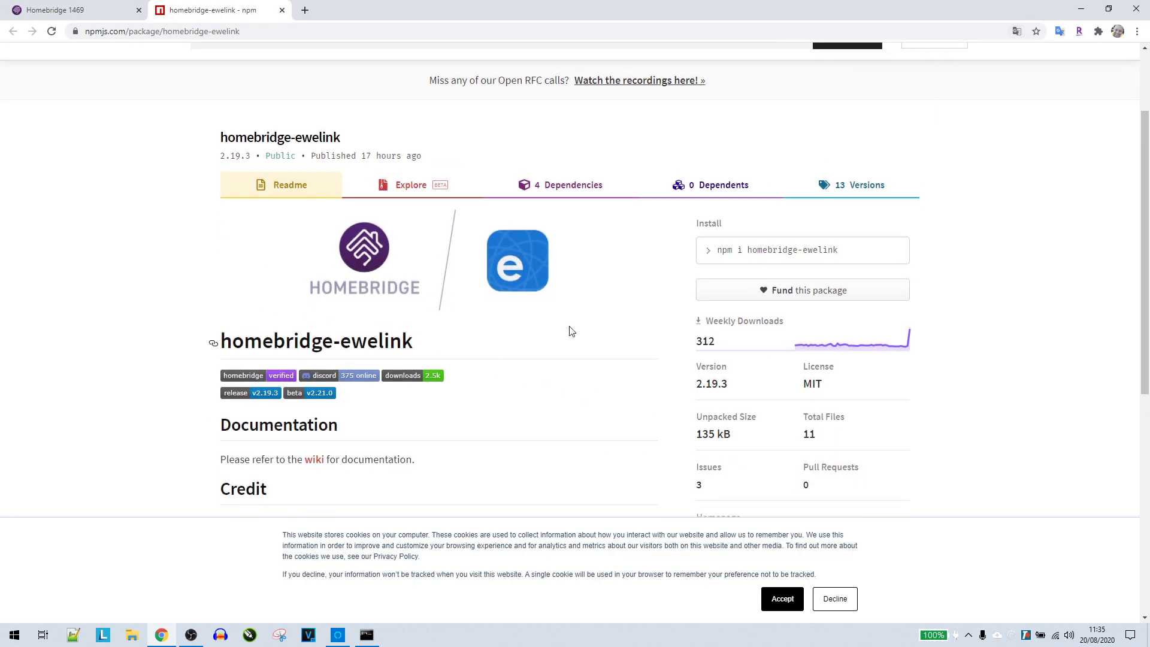
Copy the package's install command, npm i homebridge-ewelink
left_click(716, 254)
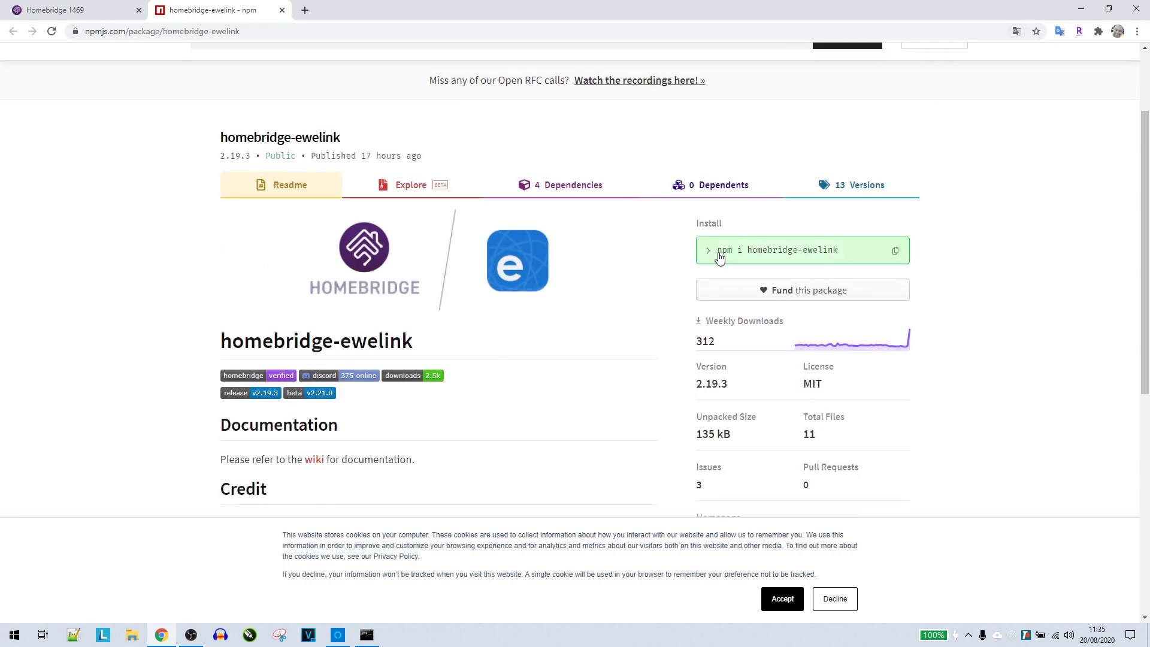
mouse_move(716, 254)
left_mouse_down()
mouse_move(737, 254)
mouse_move(727, 251)
left_mouse_up()
left_click(773, 251)
left_click(882, 257)
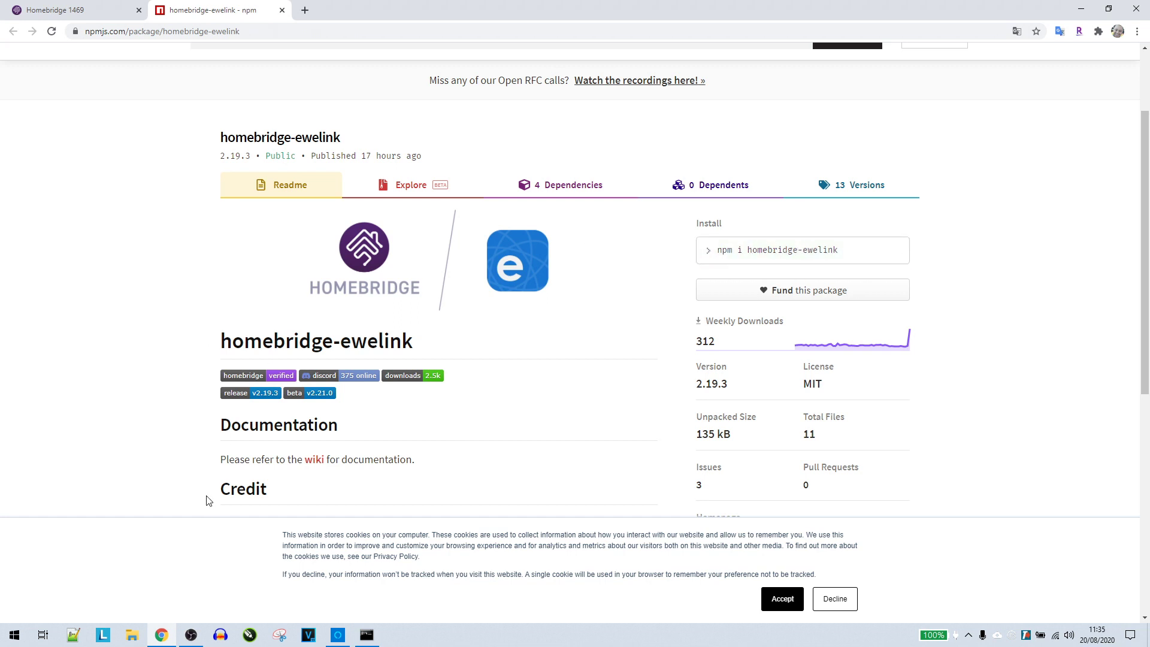
left_click(728, 252)
Install Homebridge Ewelink and set its connection mode to LAN Mode (Recommended)
left_click(282, 11)
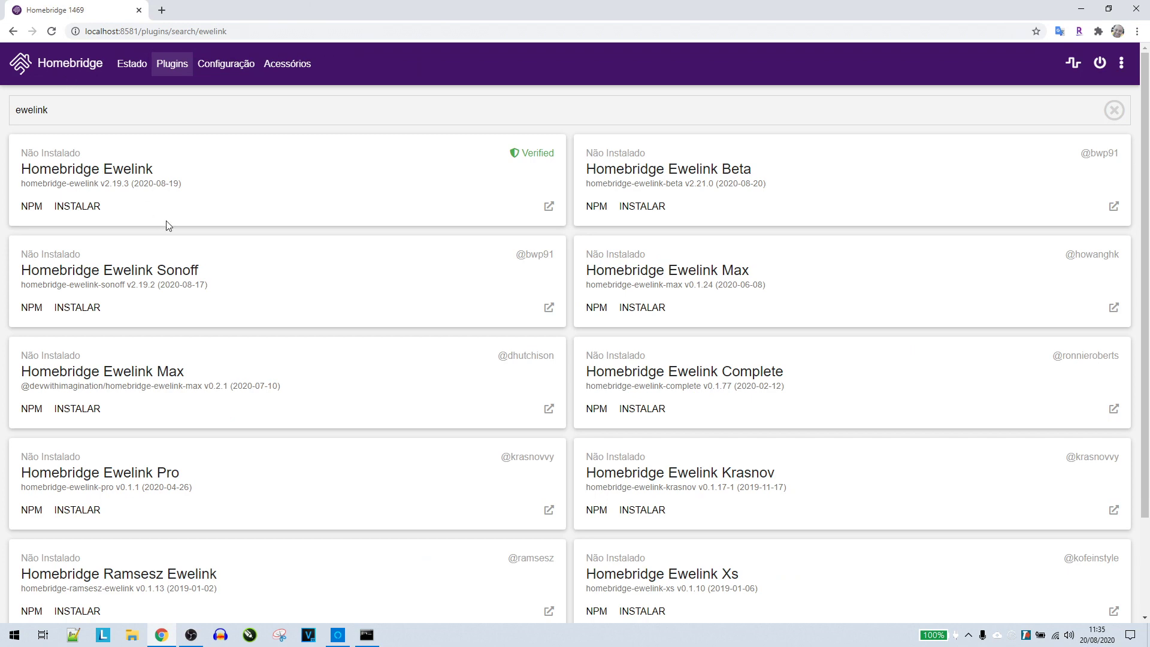
left_click(66, 214)
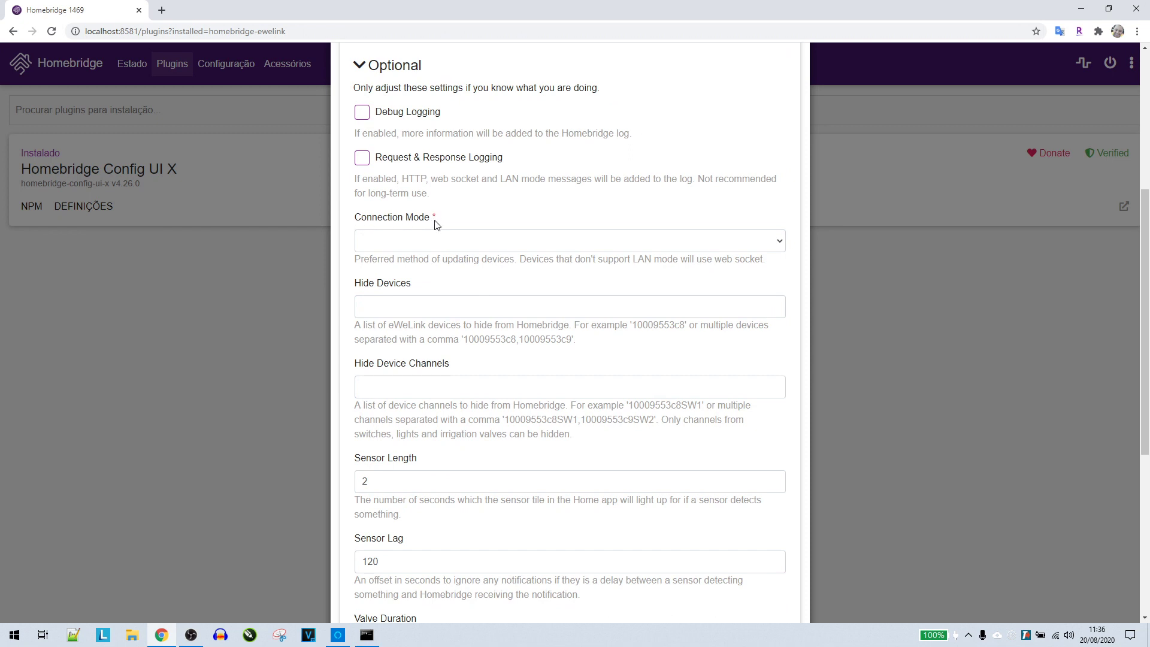
left_click(420, 242)
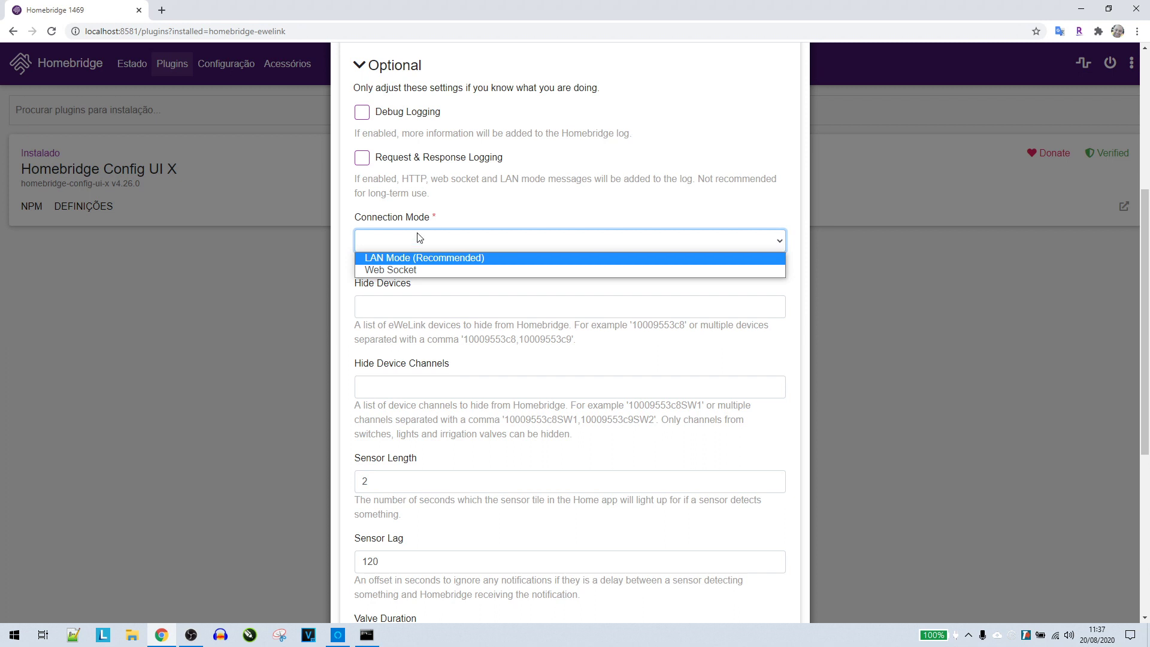
left_click(384, 258)
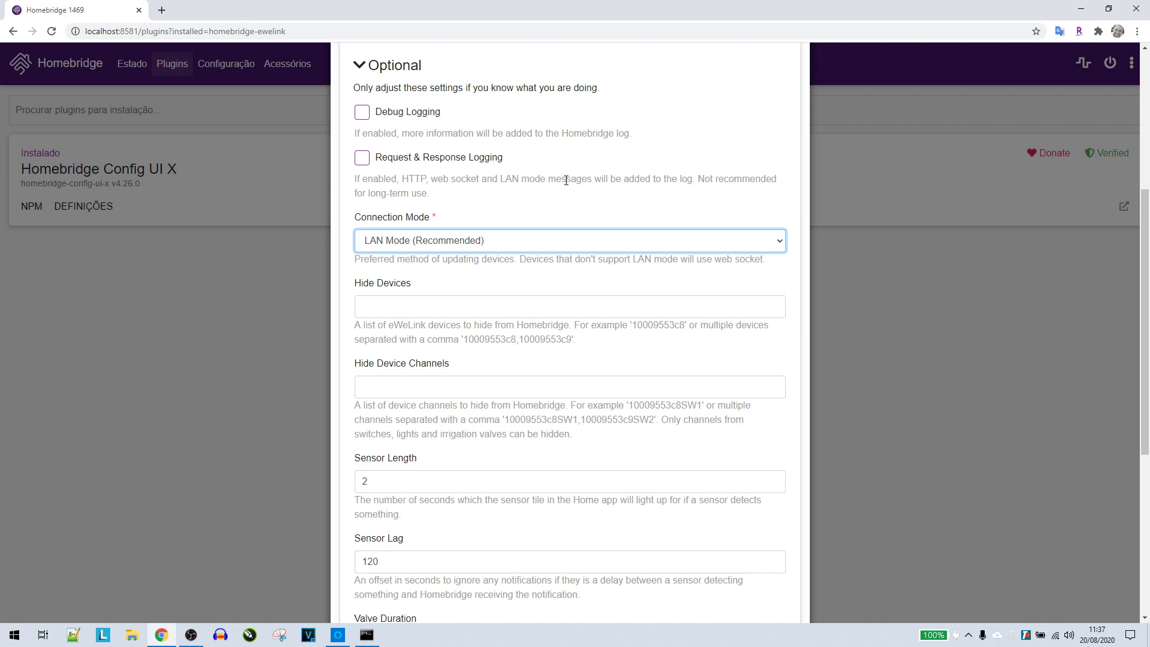
left_click(438, 261)
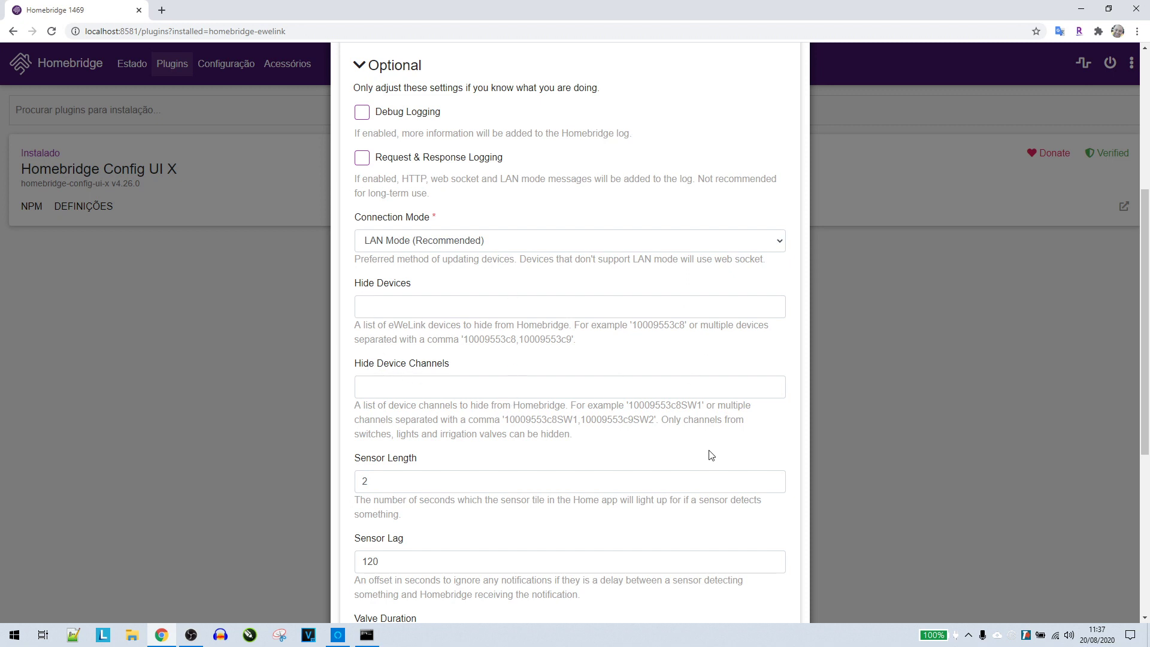
scroll(711, 457, "down", 5)
scroll(522, 384, "down", 1)
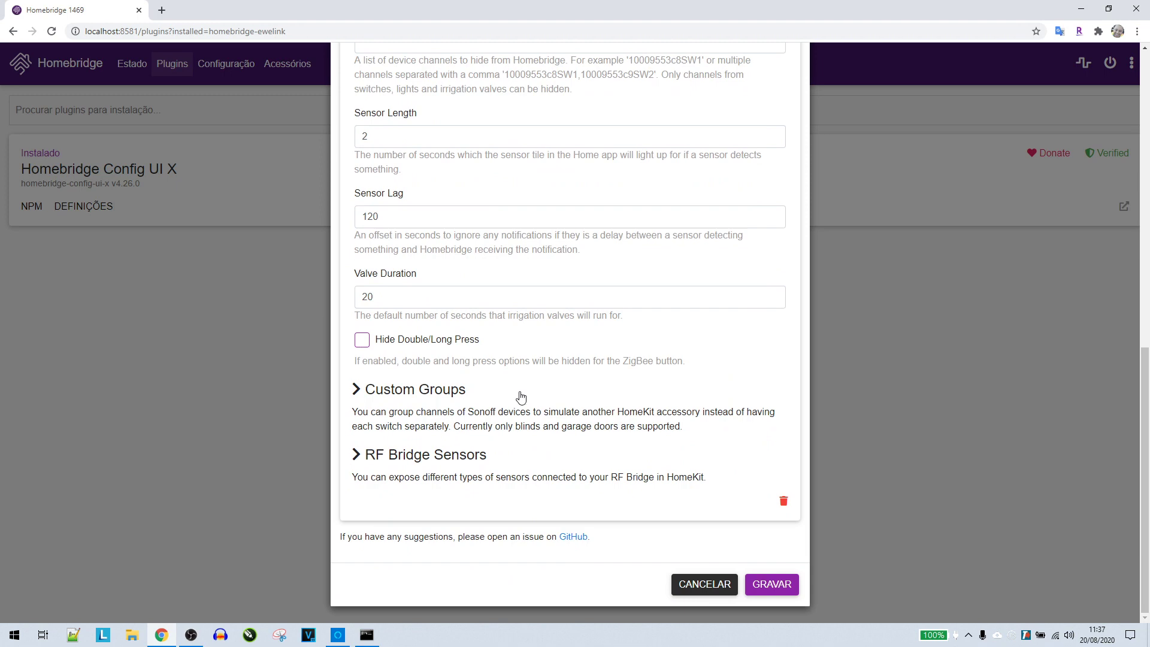
Keep Motion as the RF Bridge sensor type and save the eWeLink settings
left_click(357, 390)
scroll(584, 345, "down", 3)
scroll(586, 345, "down", 3)
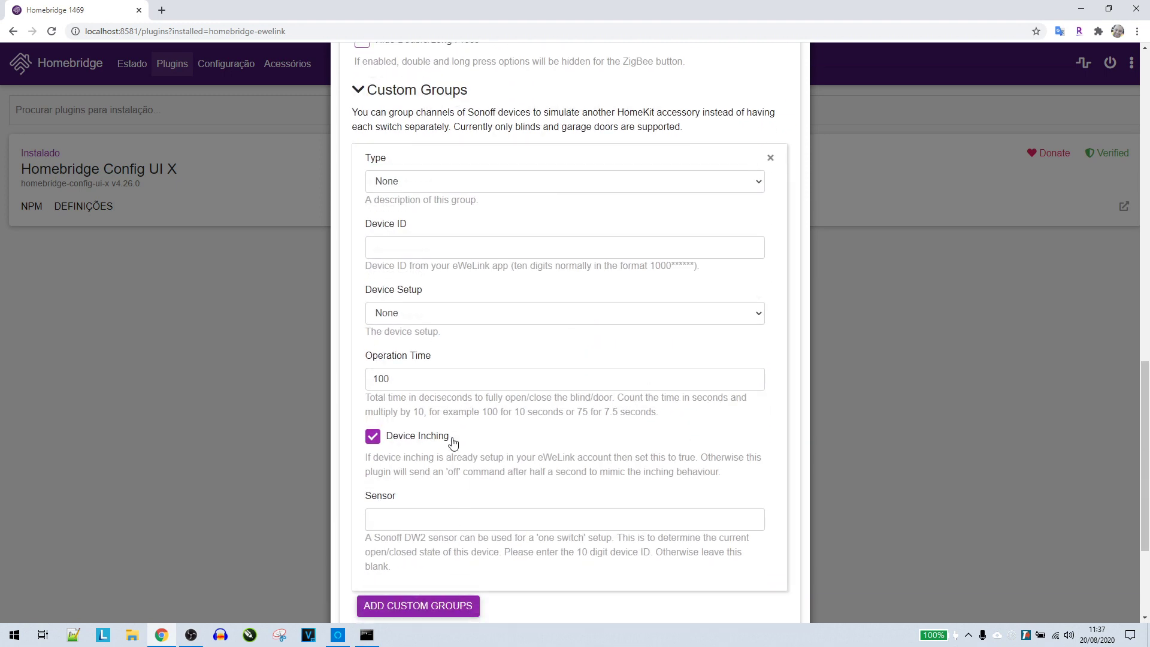
scroll(449, 439, "down", 3)
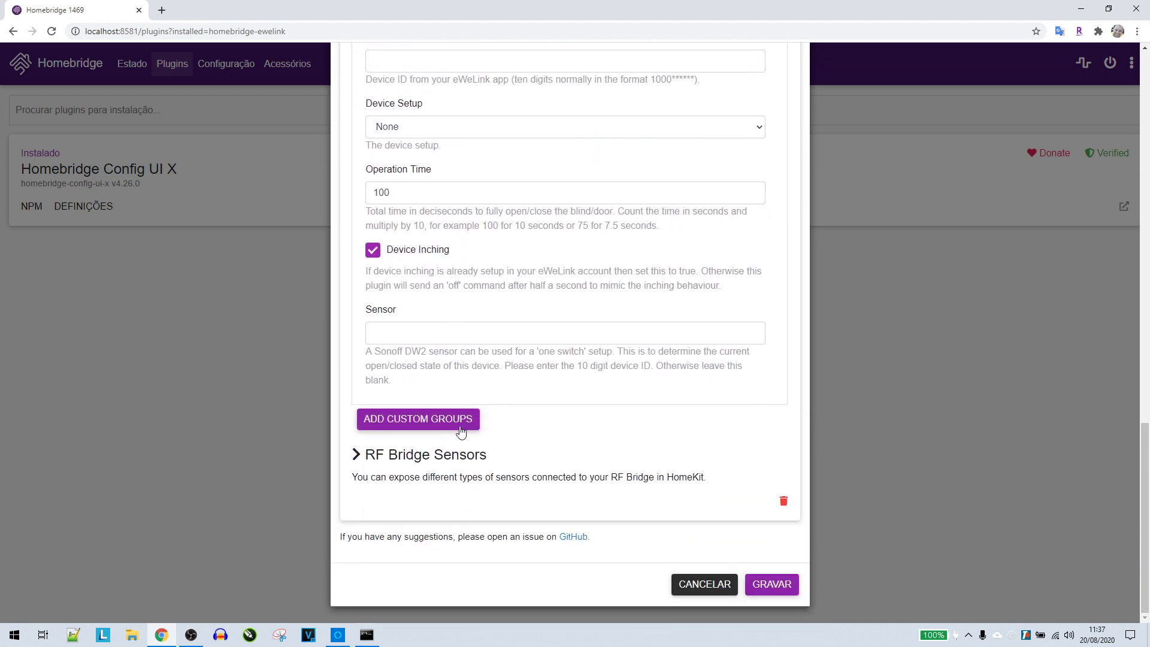
left_click(380, 460)
scroll(535, 407, "down", 5)
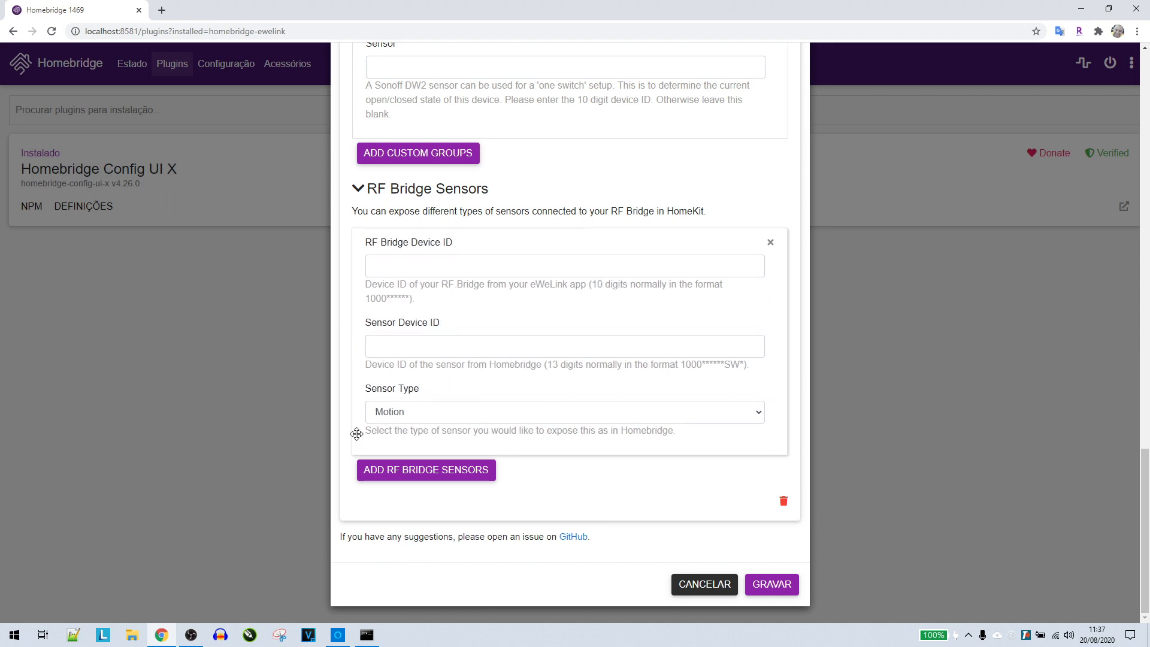
left_click(435, 414)
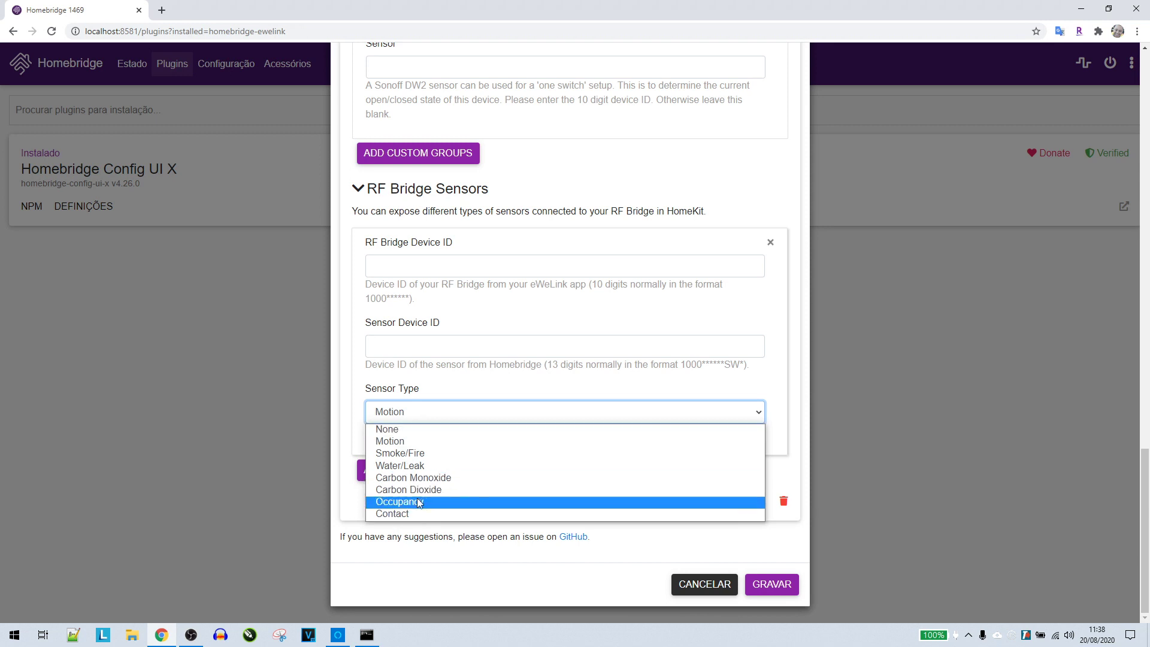
left_click(452, 412)
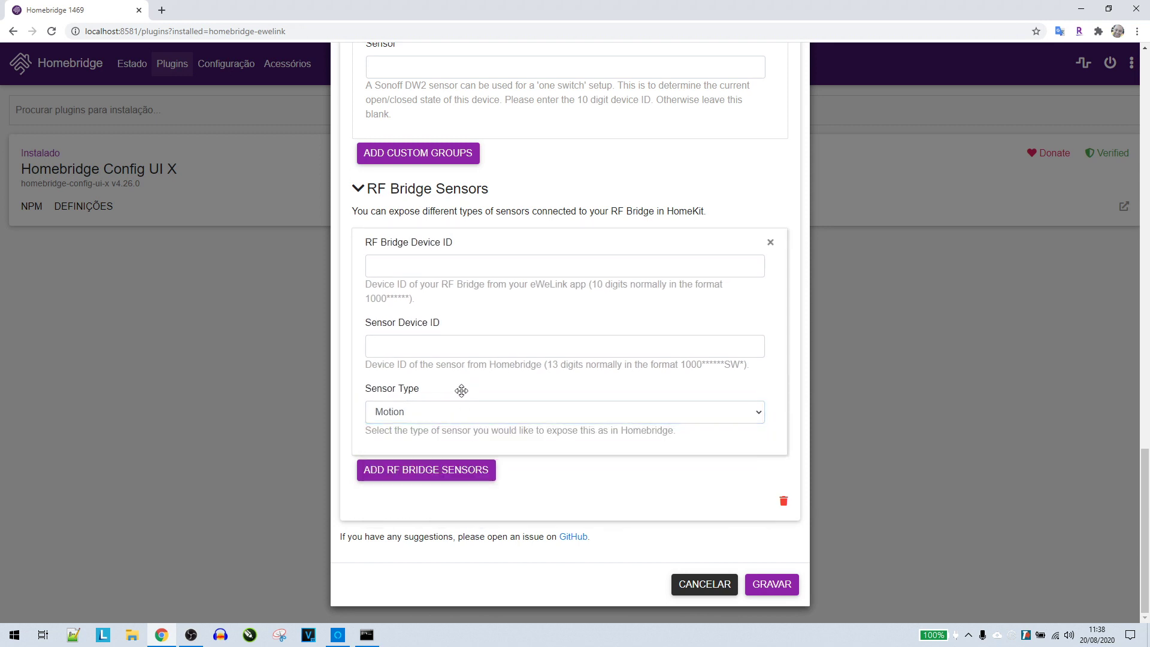
left_click(771, 587)
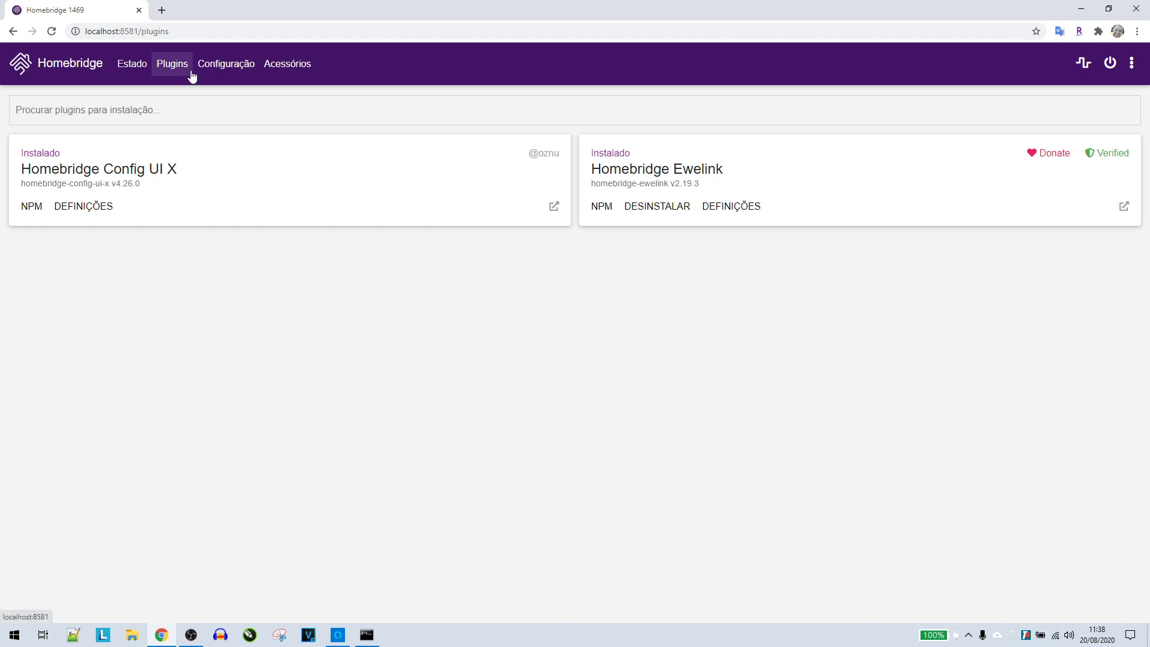
Restart Homebridge and highlight the eWeLink, Luz da Mesa and Mesa 2 log messages
left_click(1111, 65)
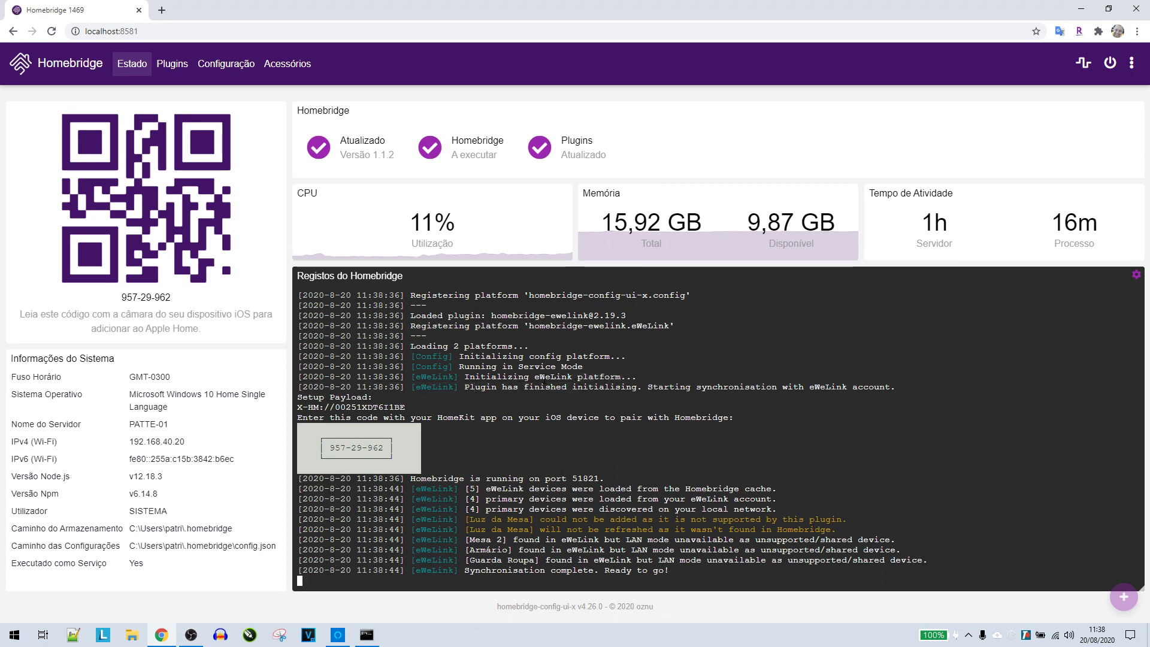
double_click(553, 377)
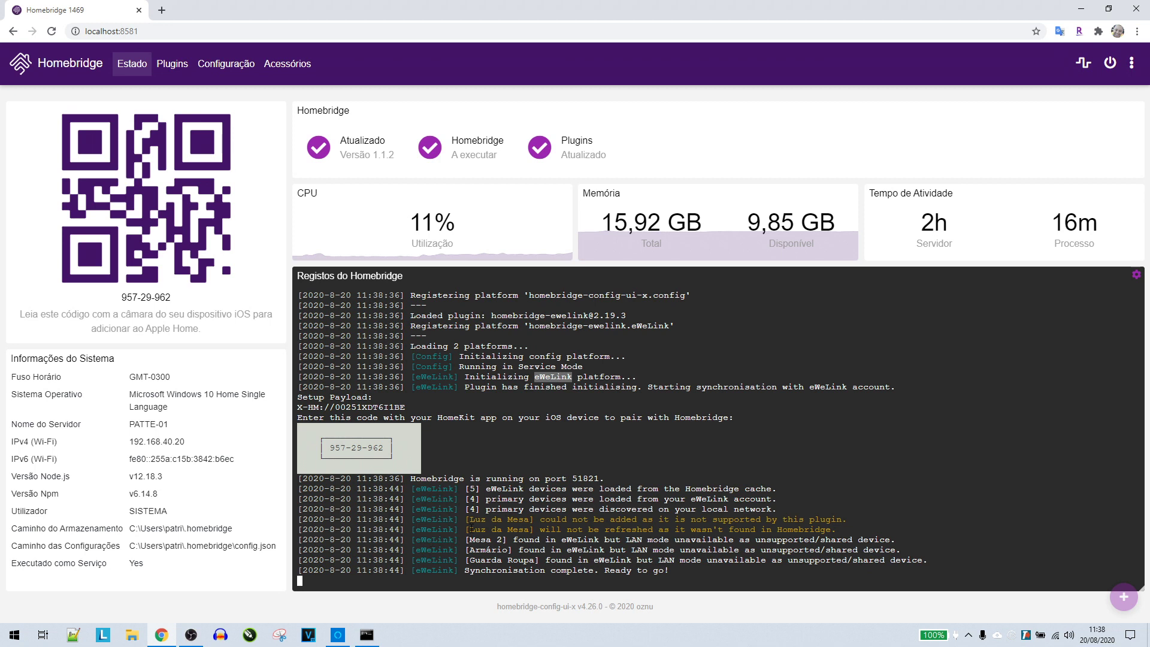
left_click_drag(473, 519, 533, 529)
left_click_drag(465, 540, 513, 541)
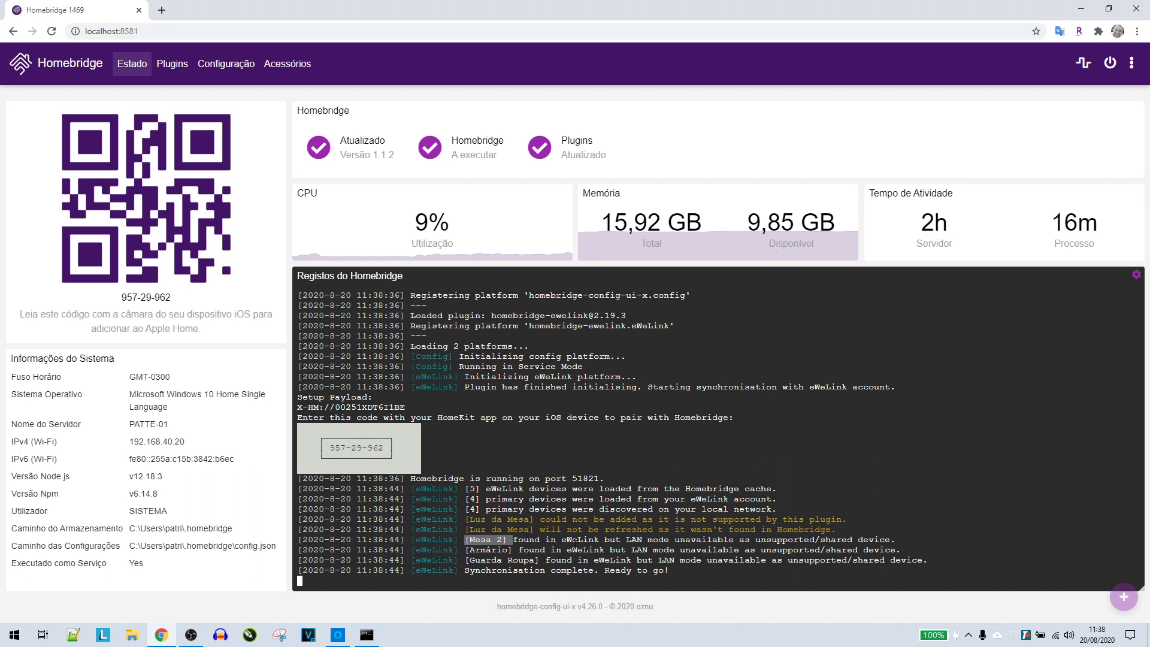
left_click_drag(556, 539, 735, 540)
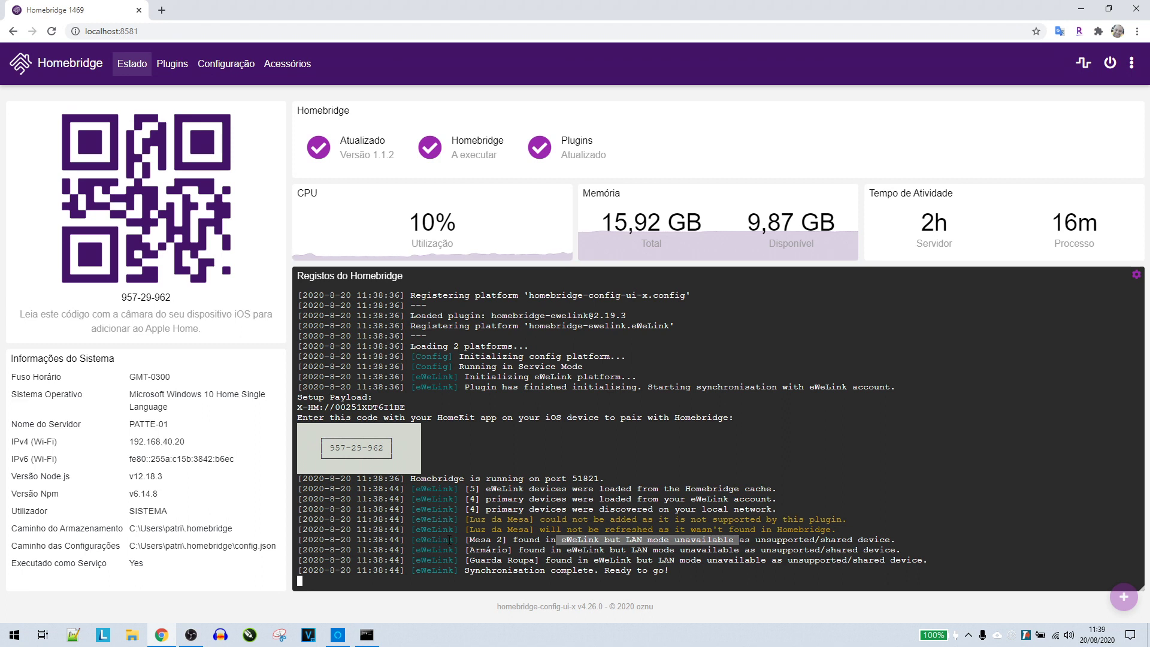
left_click(472, 559)
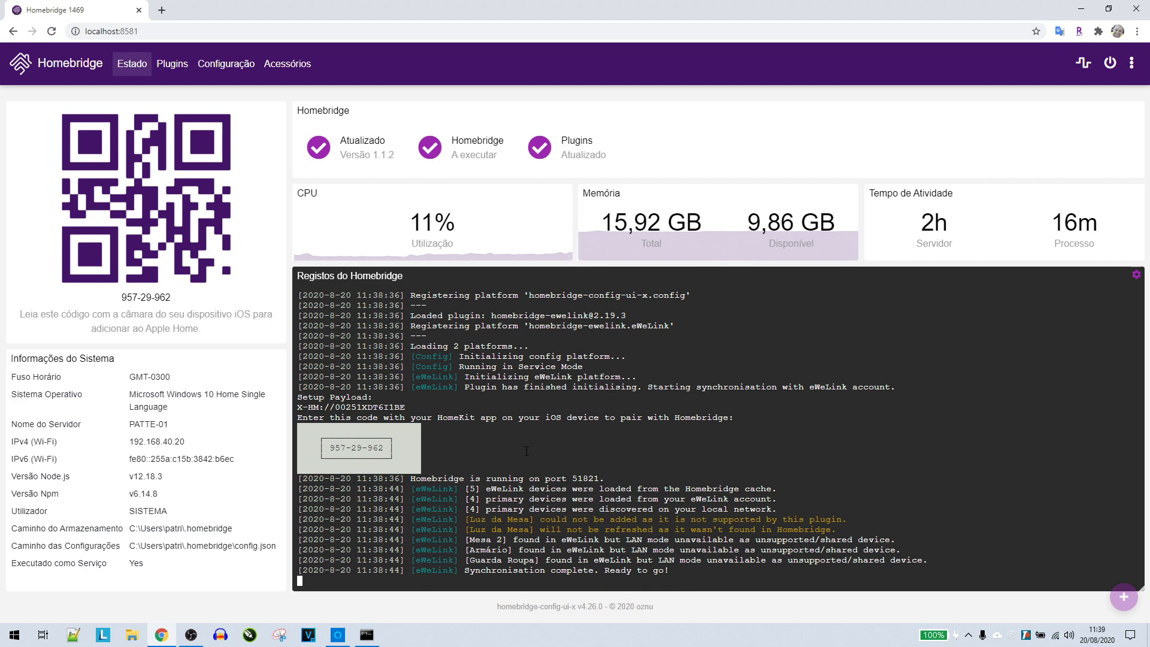
Change the eWeLink debug value from false to true in the config, then view Accessories
left_click(221, 72)
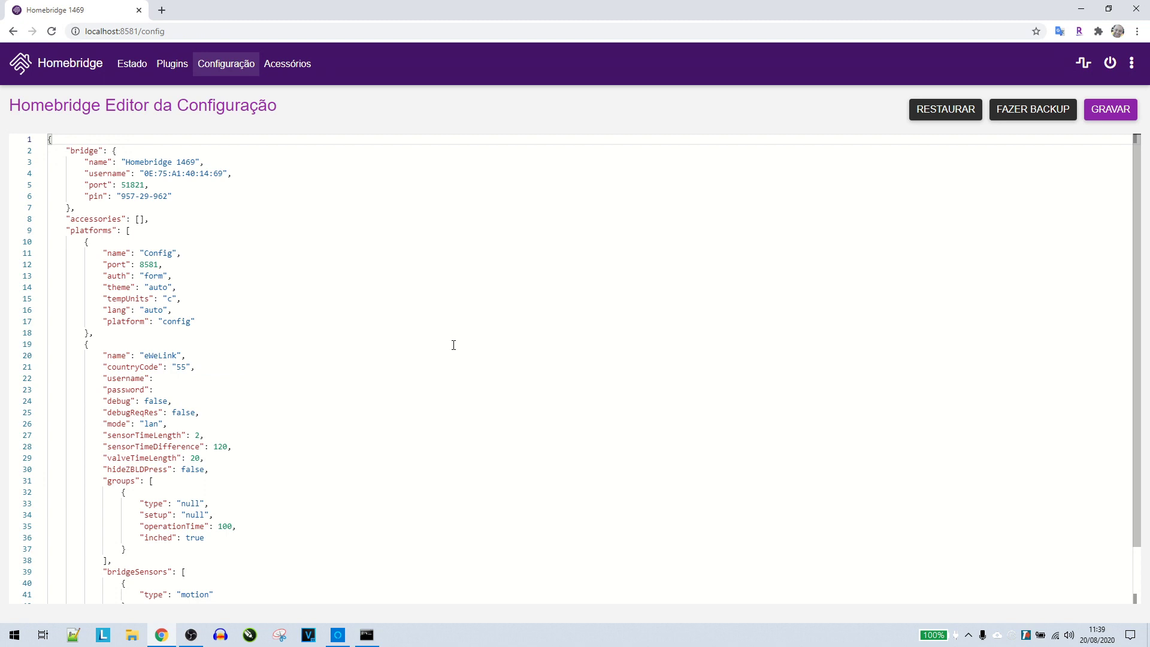
double_click(157, 401)
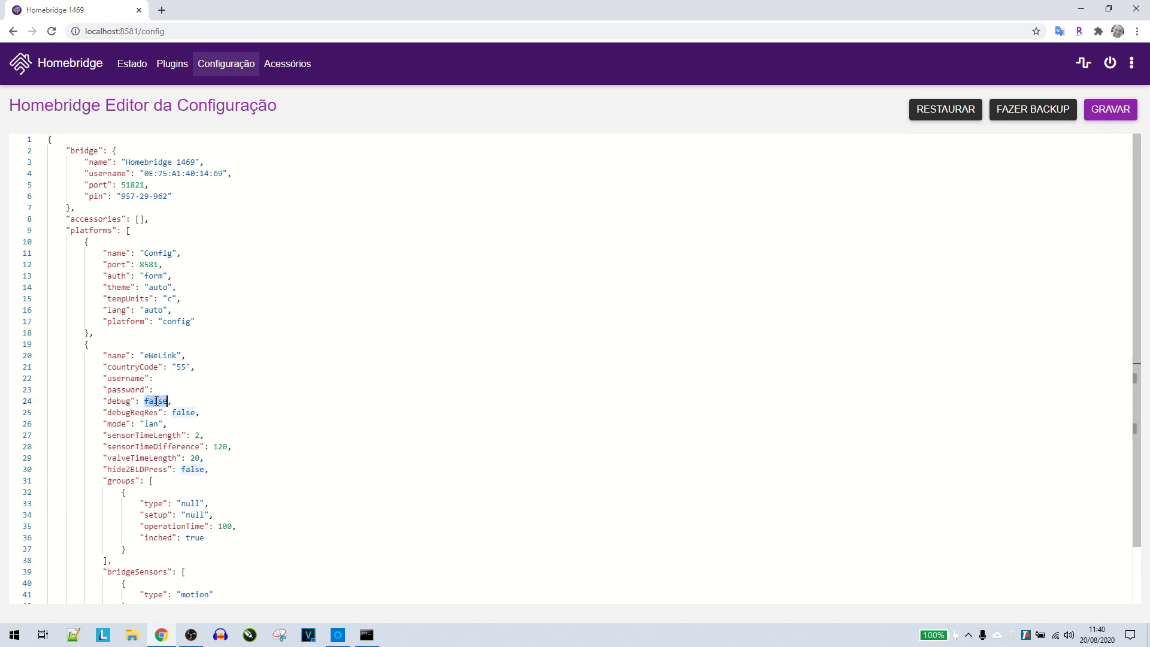
type("true")
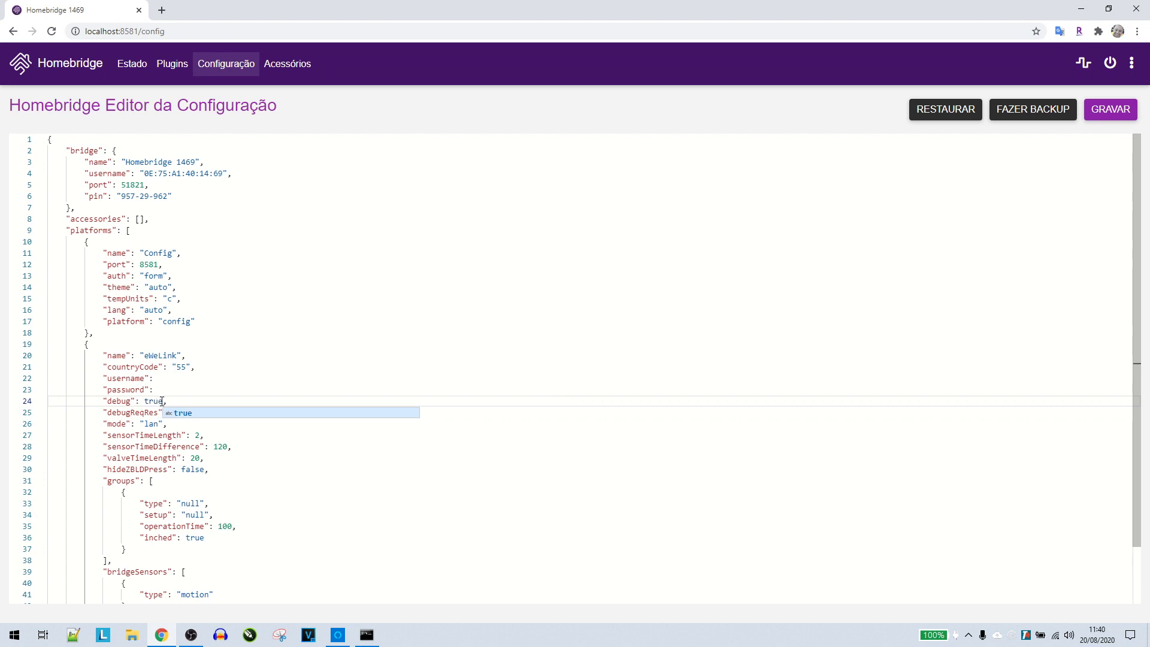
key("Escape")
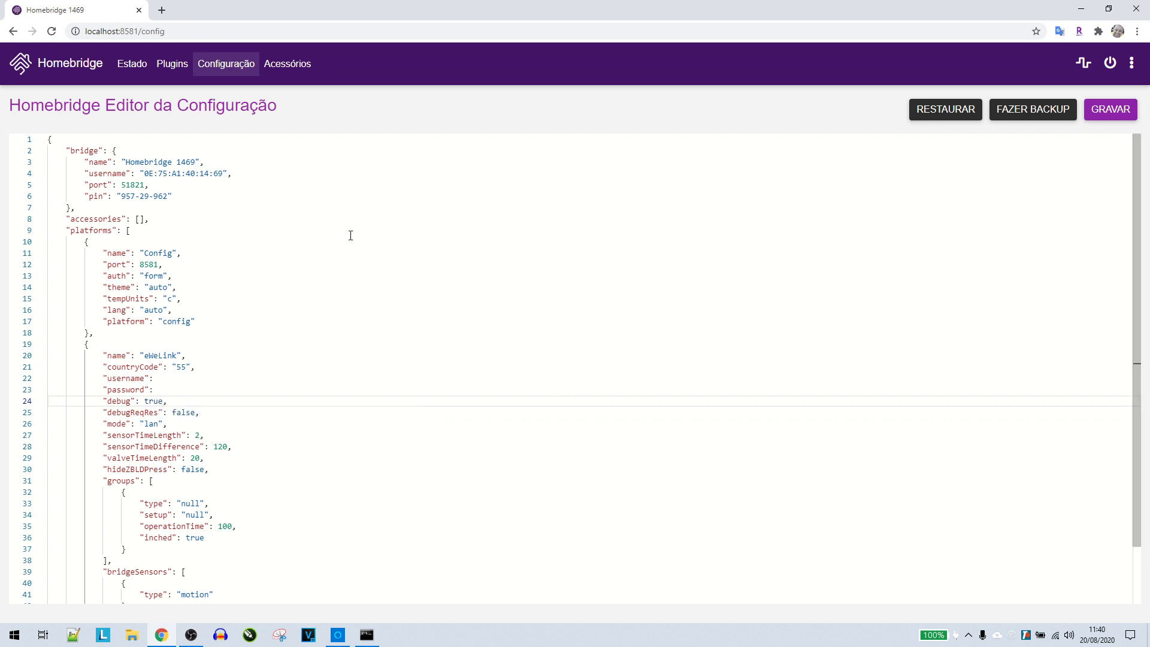
left_click(287, 64)
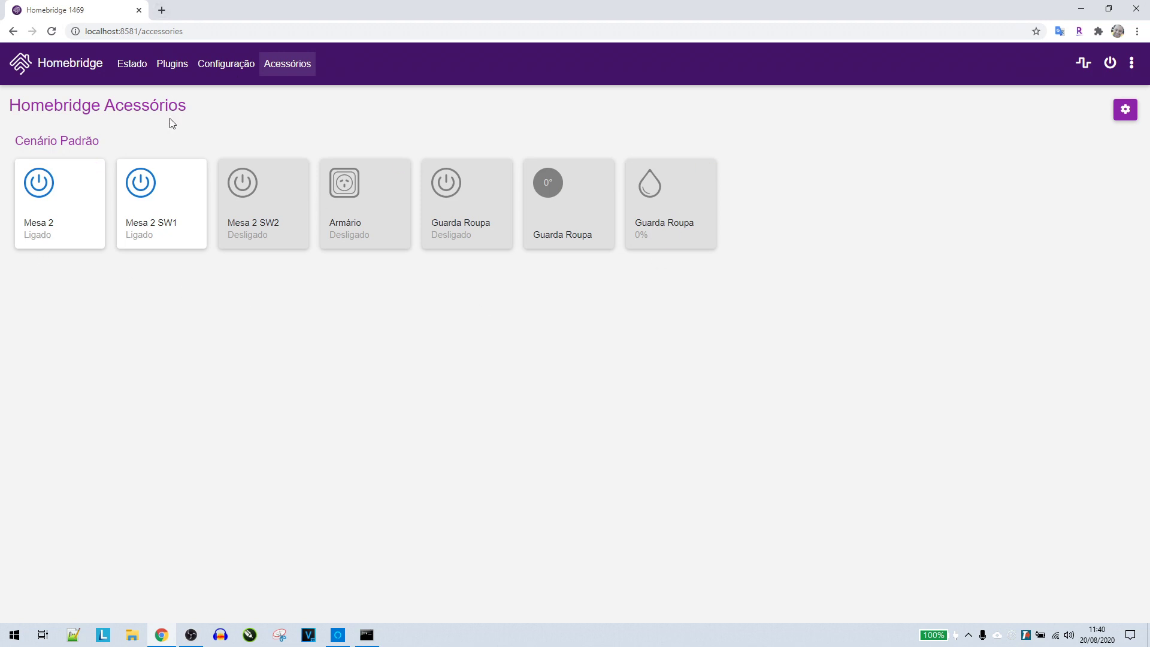
Search the plugins for 'tuya' and install the verified Homebridge Tuya Web plugin
left_click(174, 66)
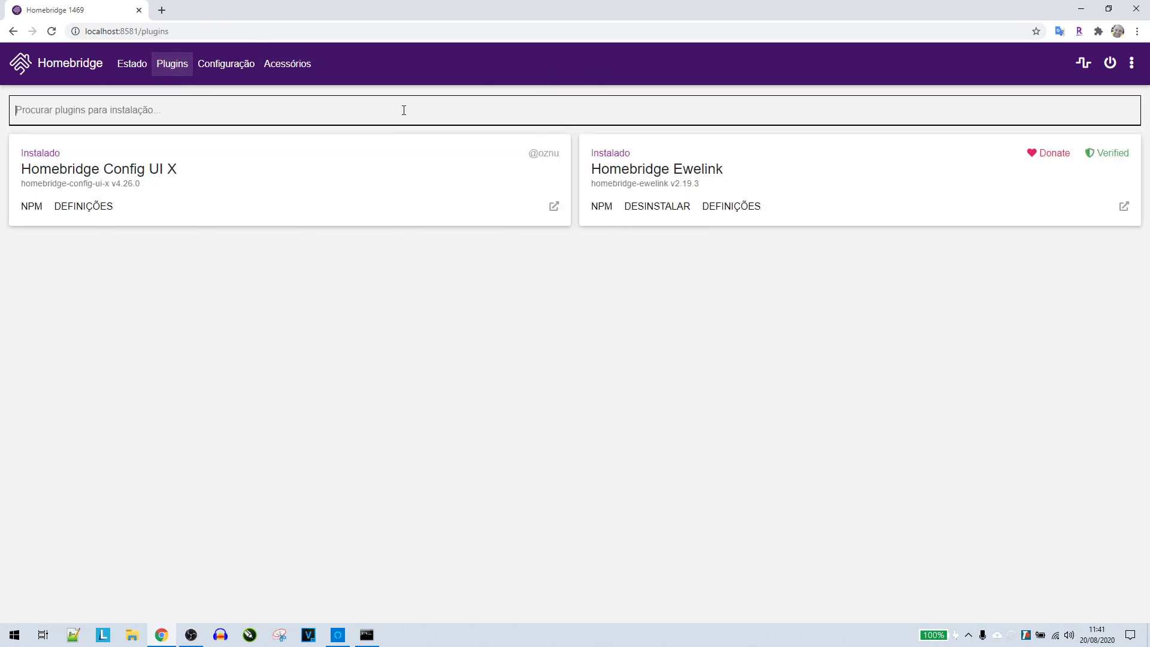
type("tuya")
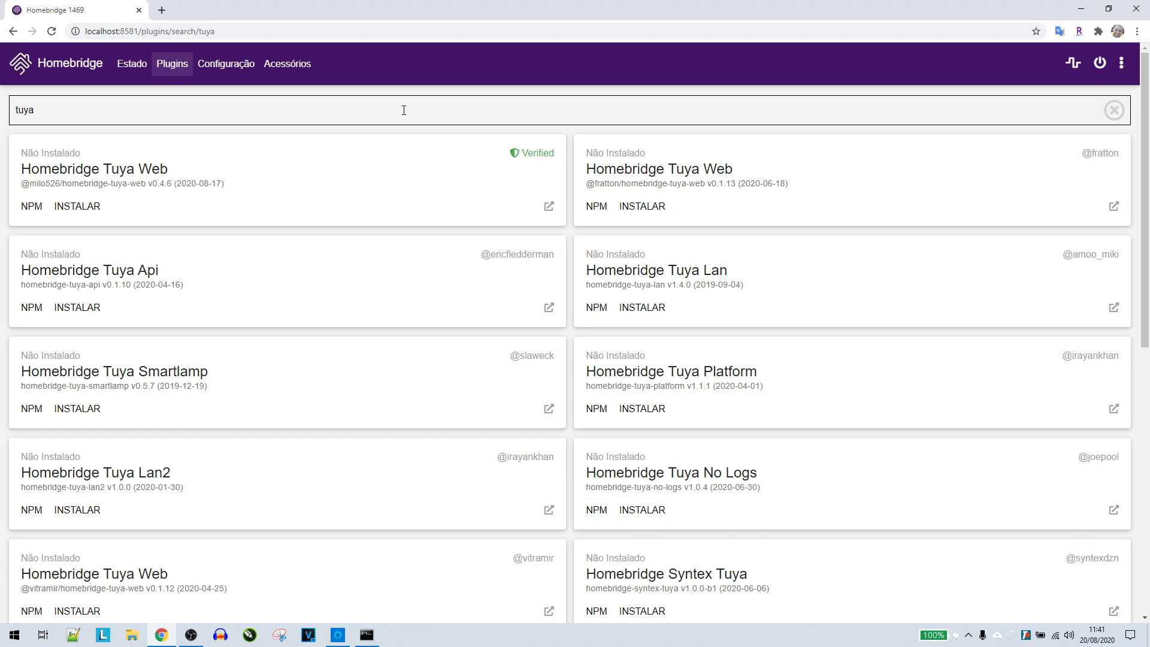
left_click(373, 141)
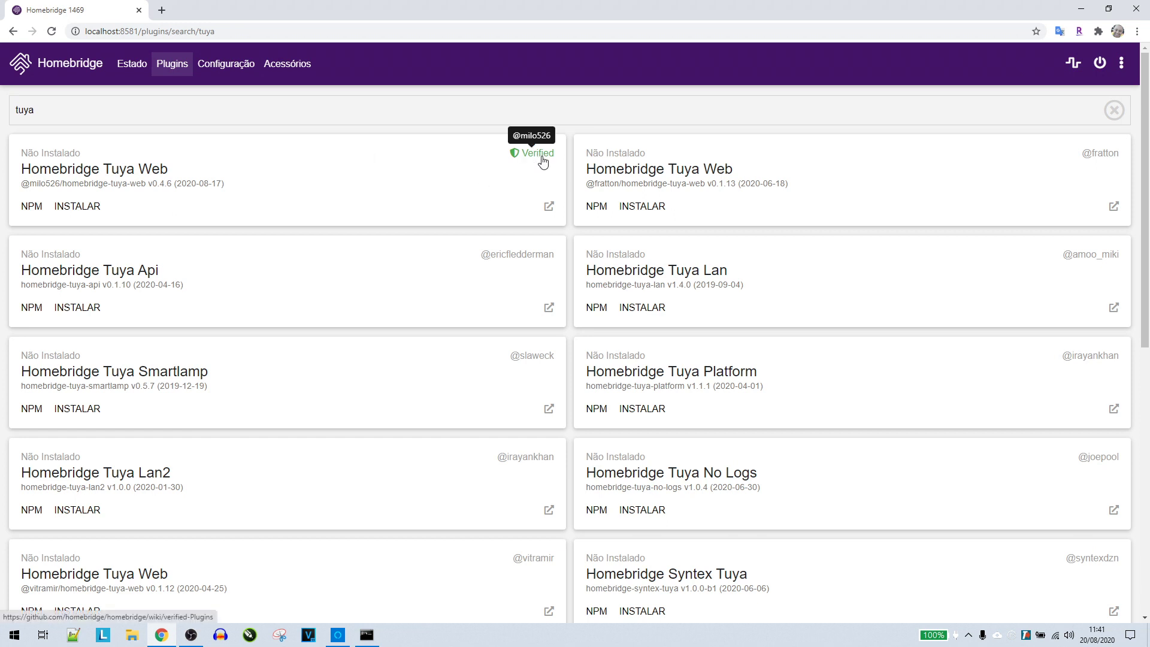
left_click(69, 208)
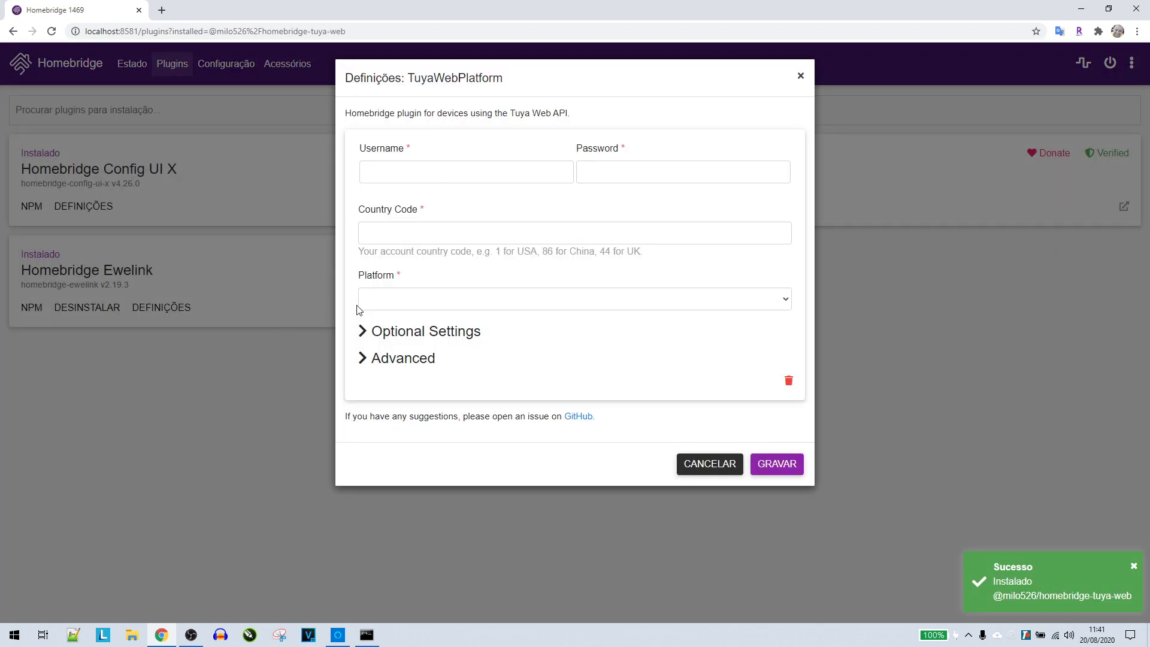
Enter the Tuya account login with country code 55, choose the Smart Life platform, and save
left_click(465, 168)
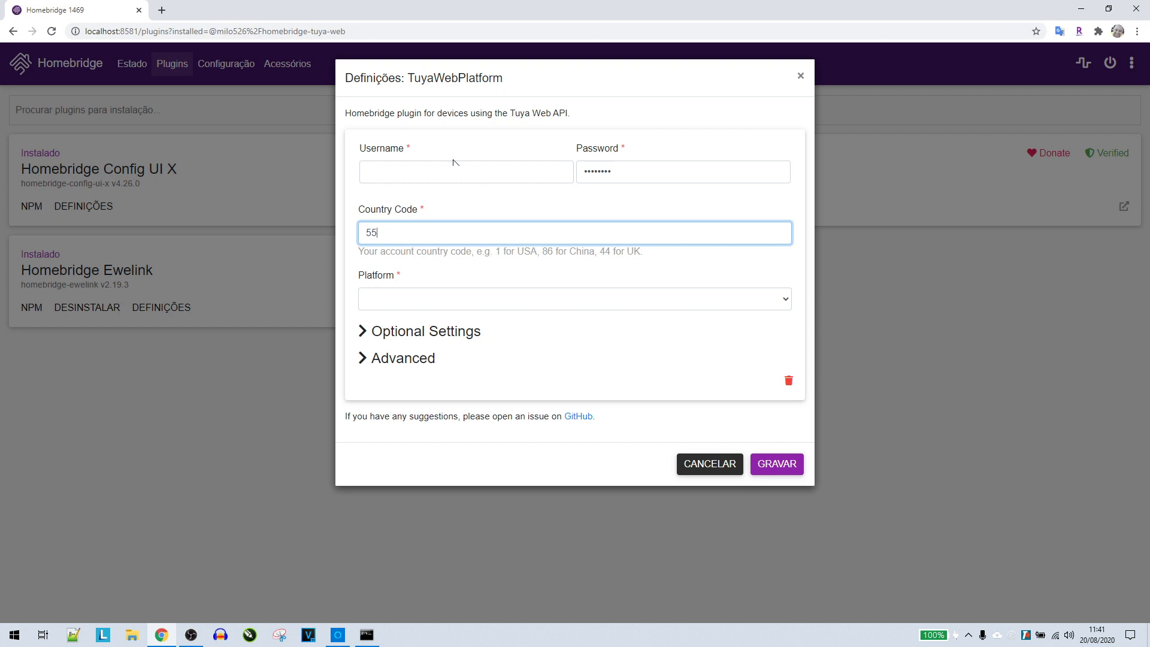
left_click(408, 306)
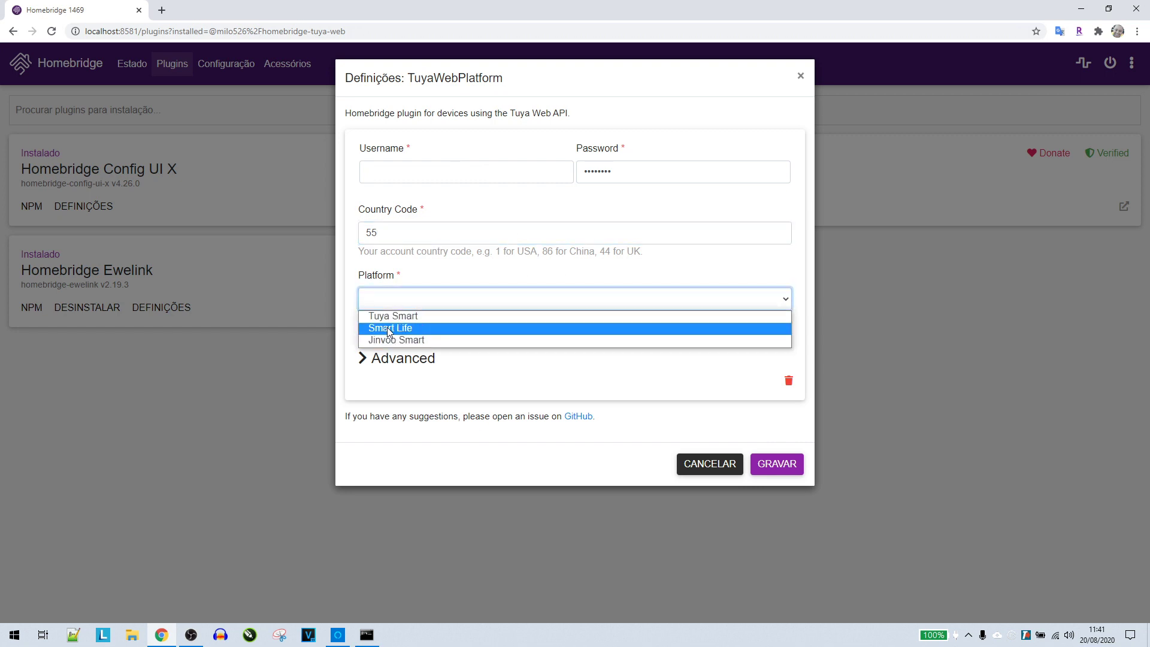
left_click(399, 328)
left_click(362, 331)
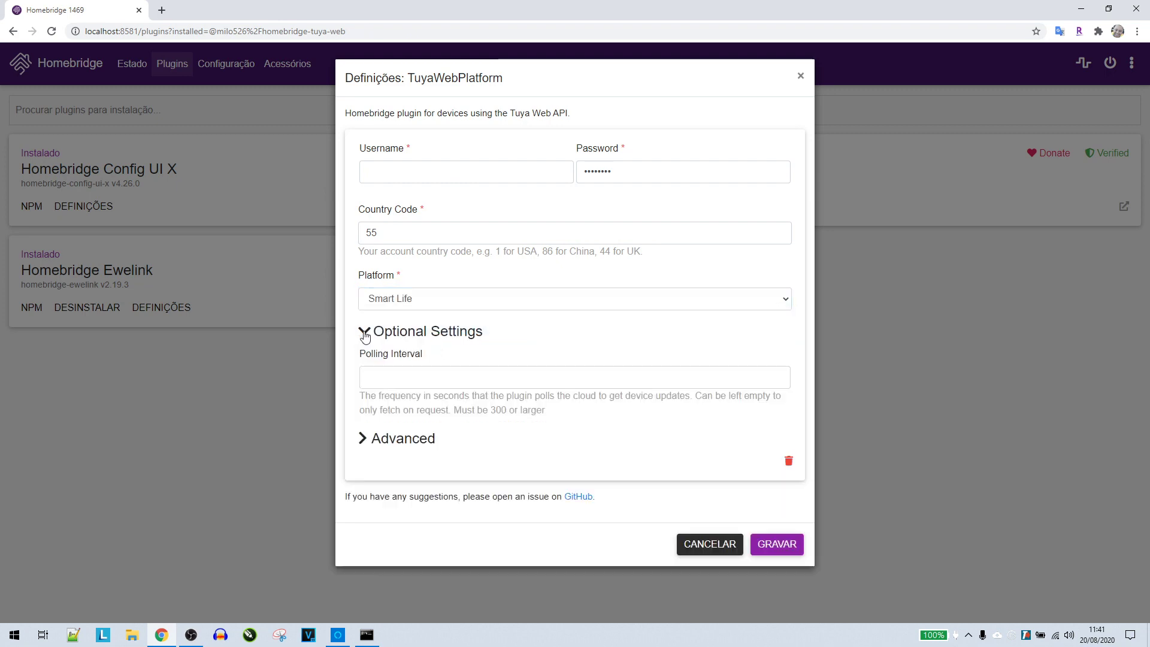
left_click(398, 438)
scroll(398, 438, "down", 5)
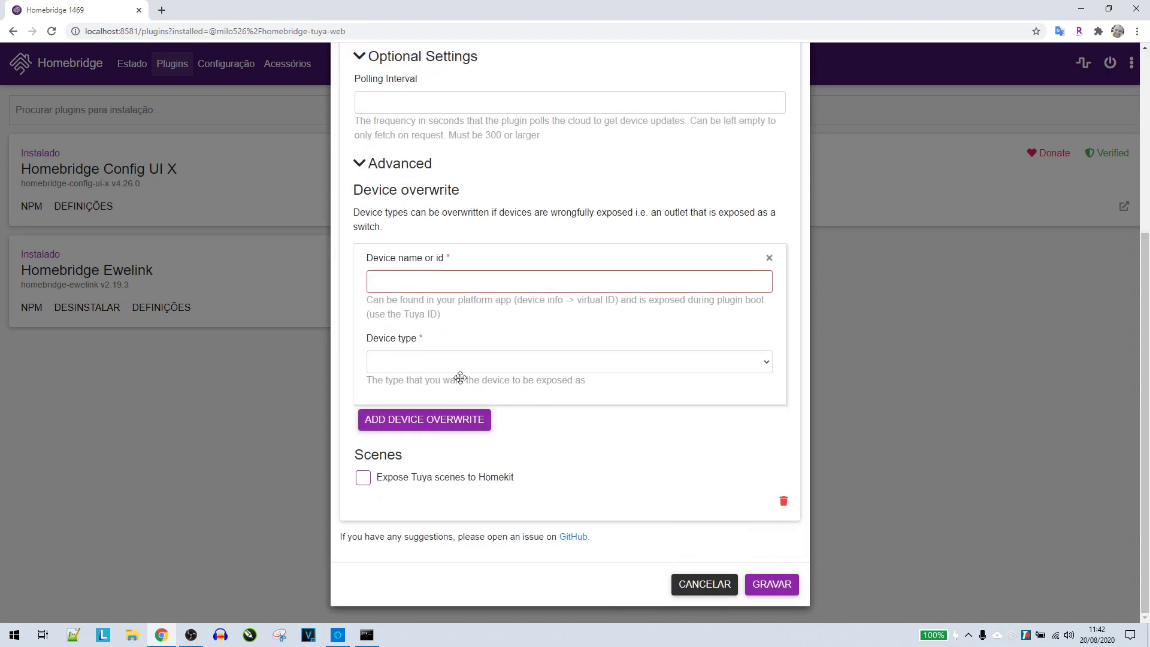
left_click(772, 586)
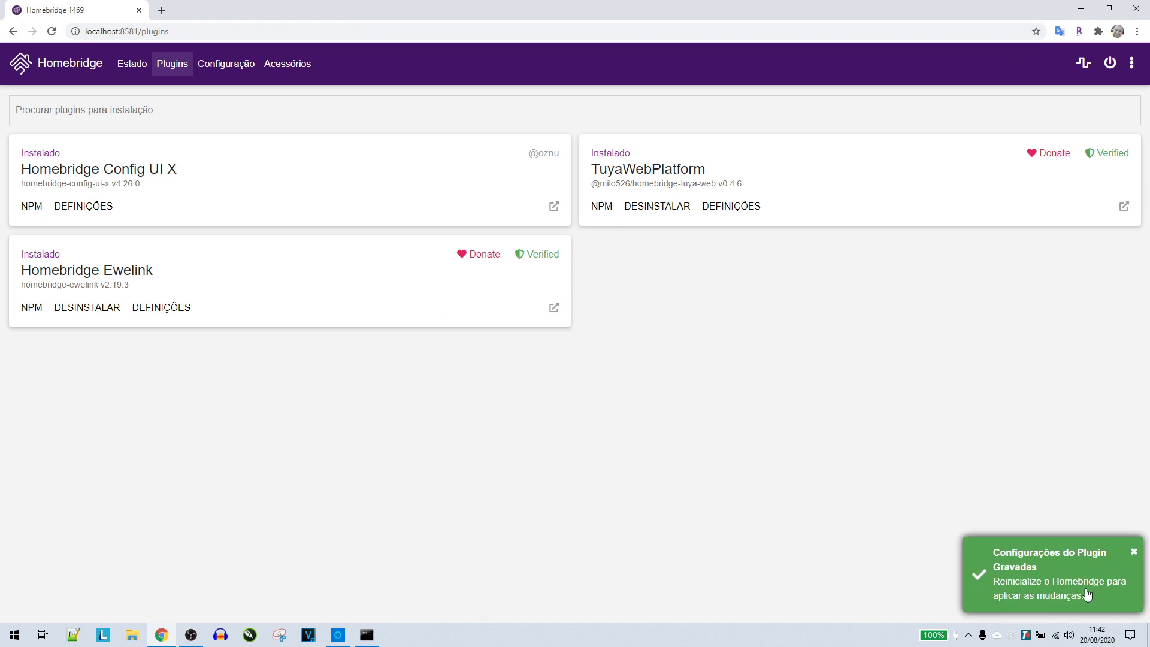
Restart Homebridge and view the Accessories page showing Luminária, Tomada 3 and USB 5
left_click(1111, 67)
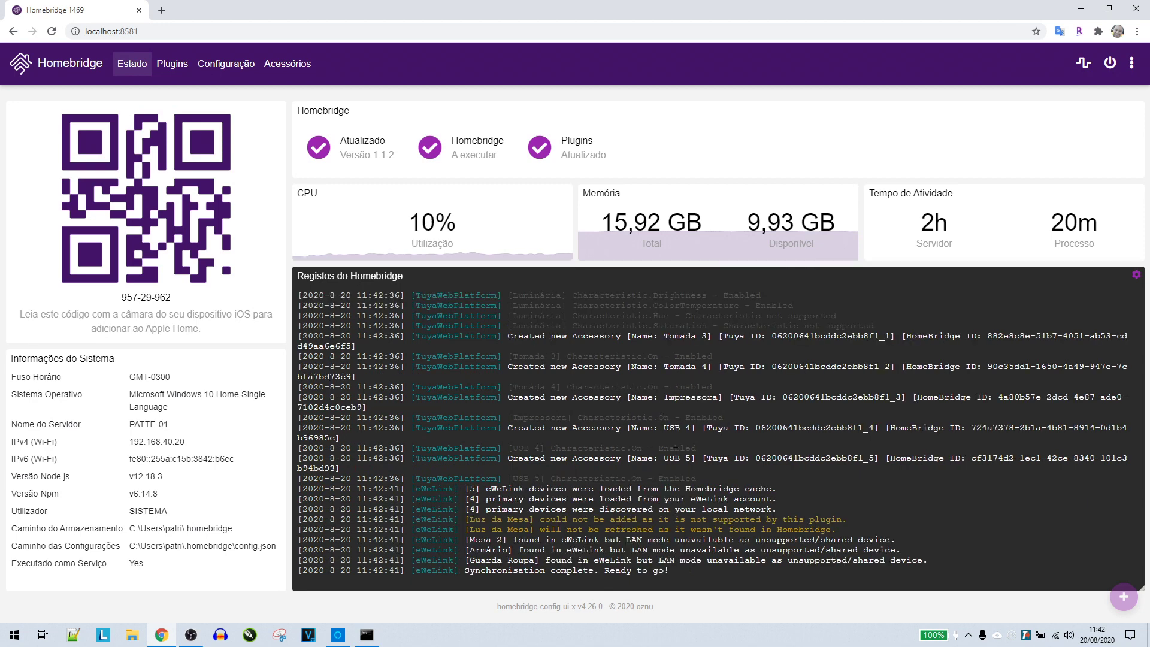
left_click(287, 72)
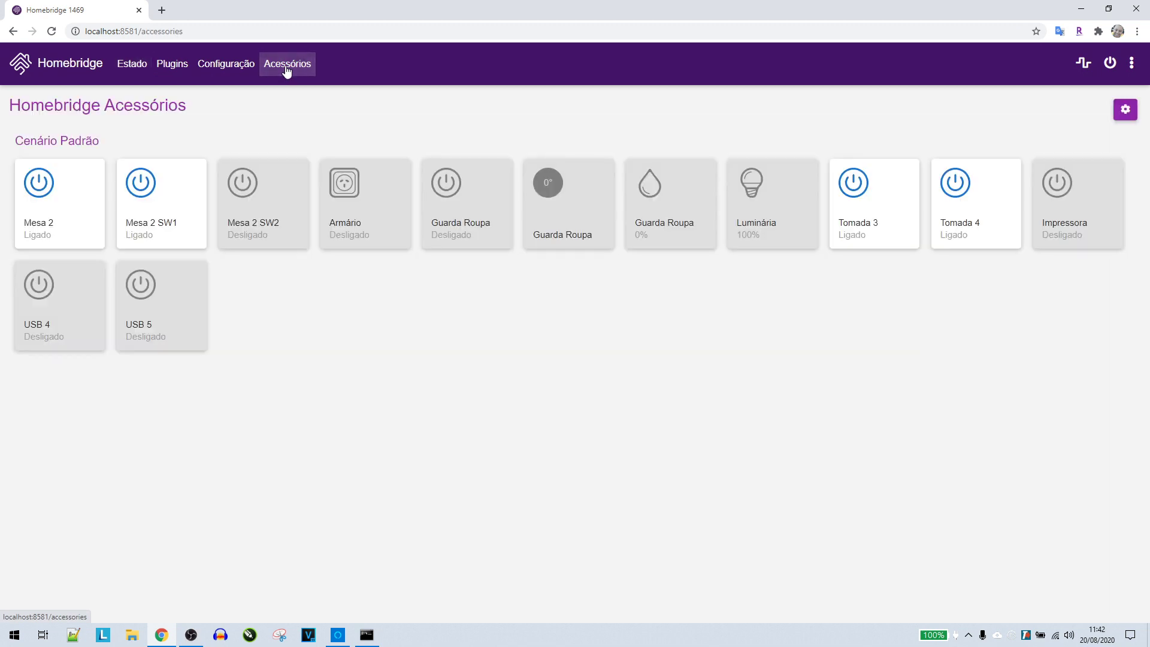